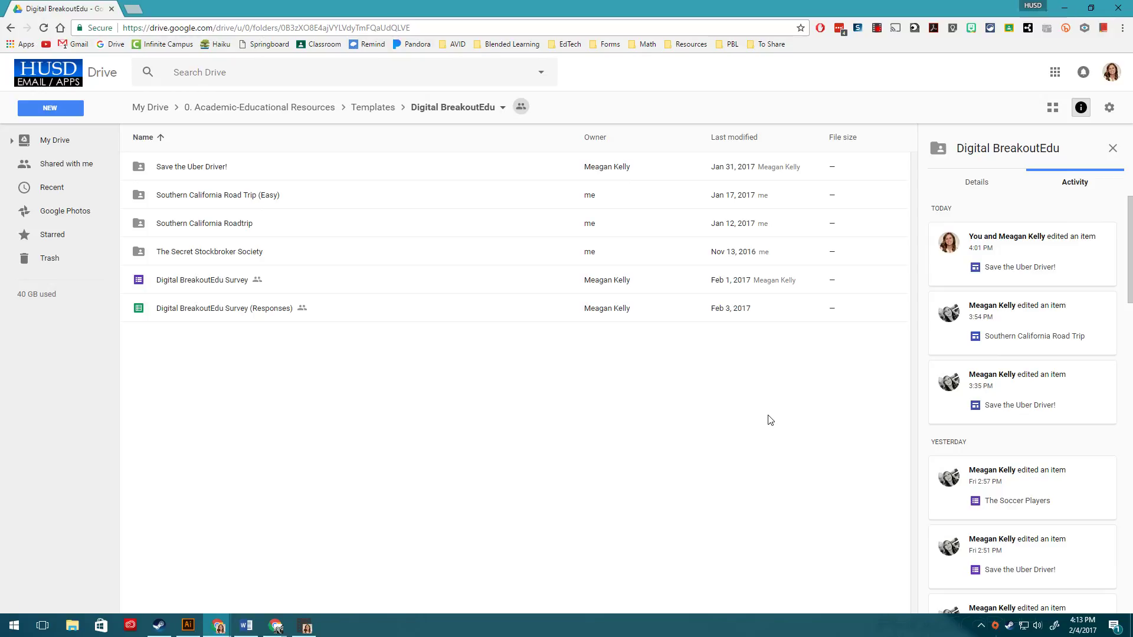
# - Open the Digital BreakoutEdu Survey form to view its questions, and close it again
pyautogui.doubleClick(329, 282)
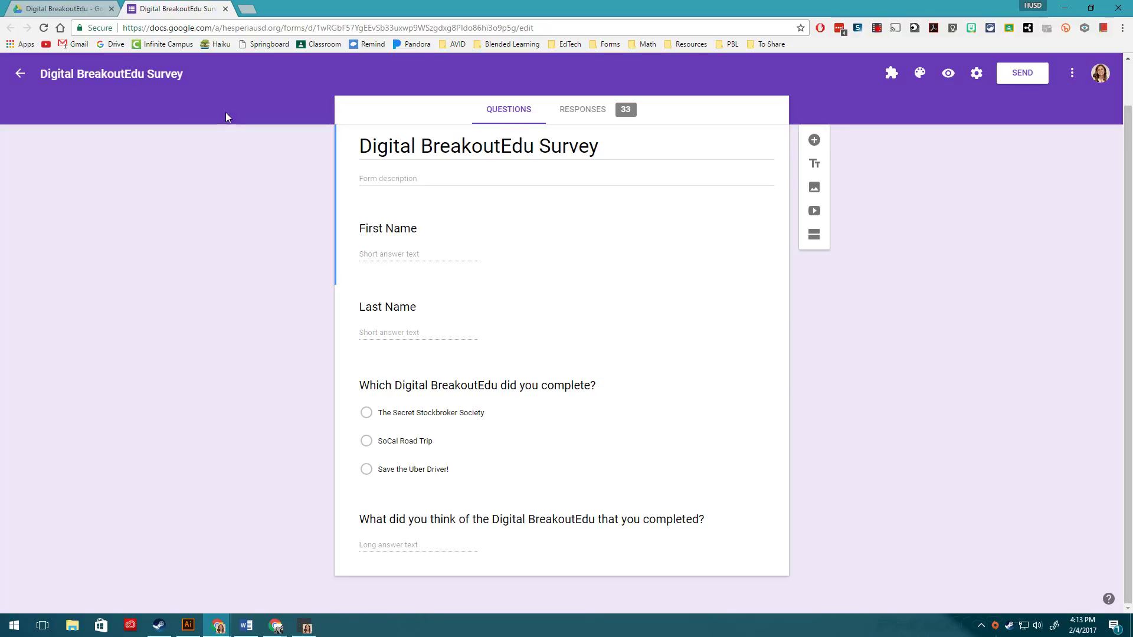
pyautogui.click(225, 9)
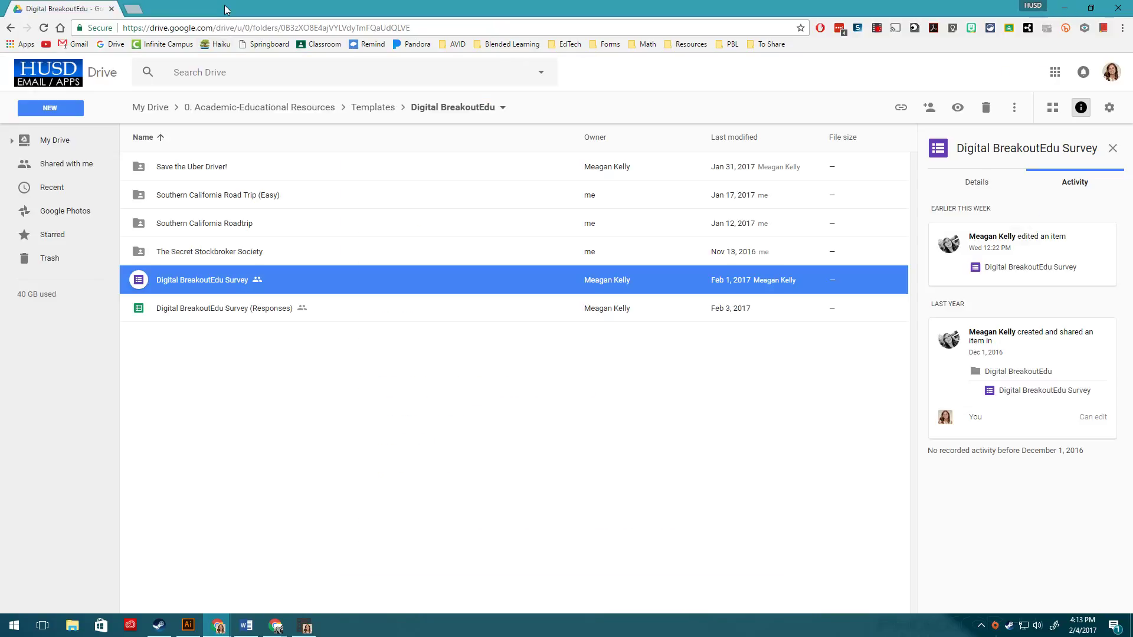
# - Open the Save the Uber Driver! site from its Drive folder and view the home page down to the embedded appointment form
pyautogui.doubleClick(299, 177)
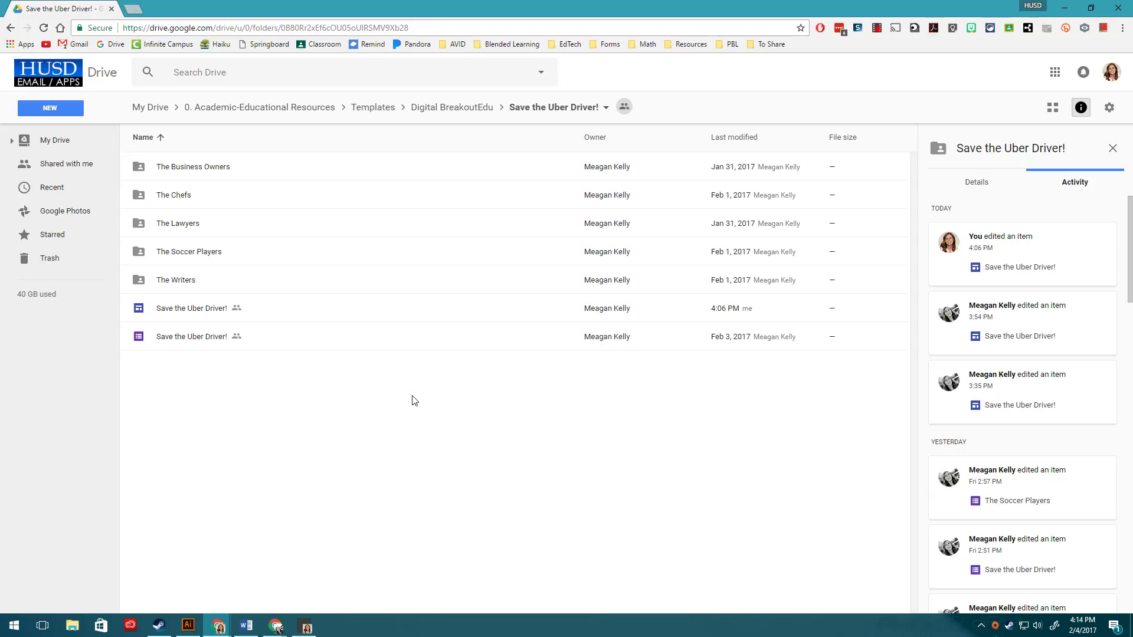
pyautogui.doubleClick(274, 314)
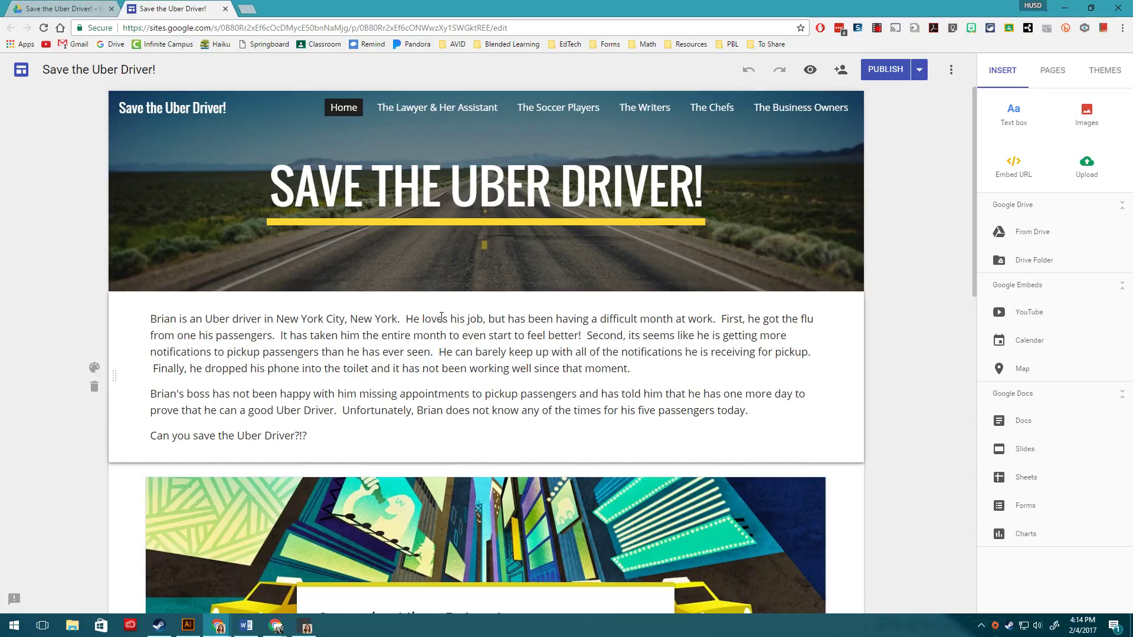
pyautogui.click(65, 8)
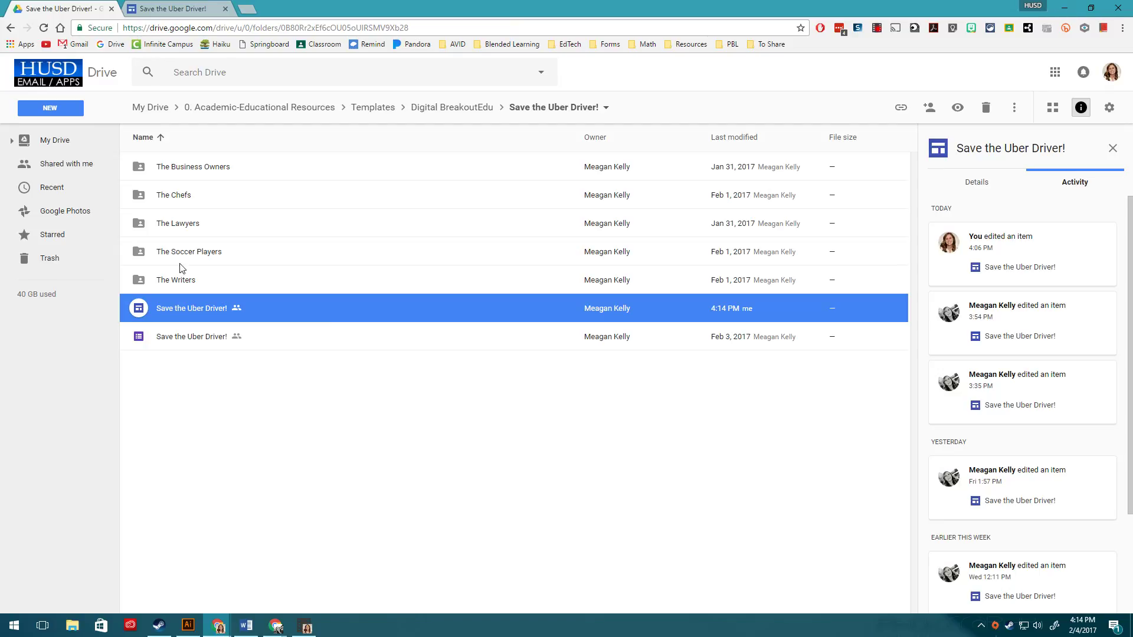
pyautogui.click(177, 6)
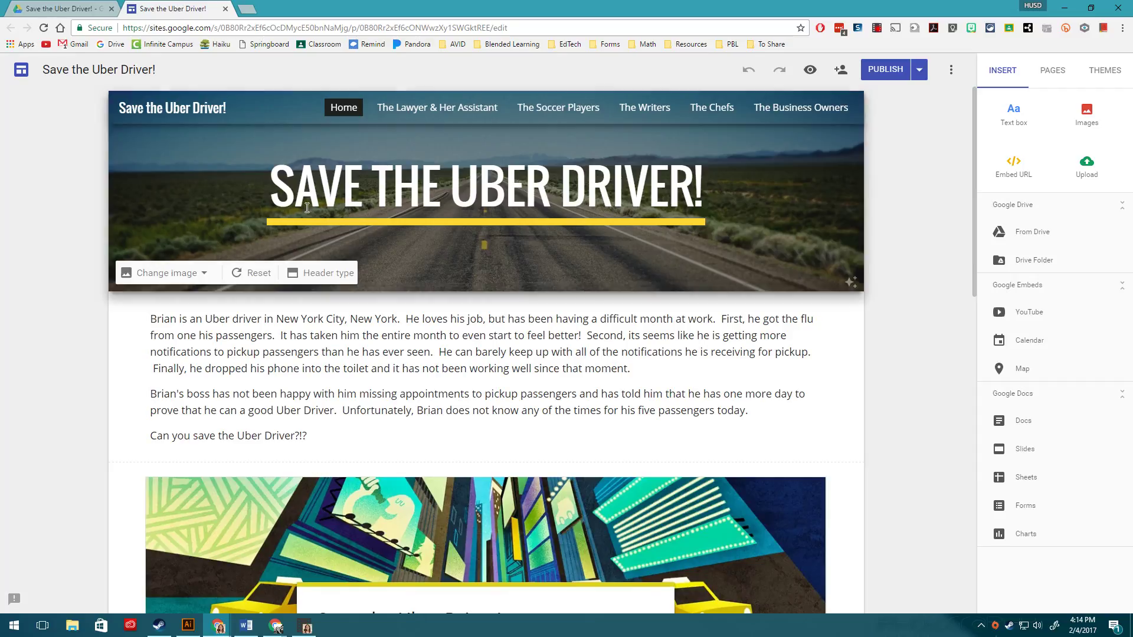
pyautogui.scroll(-7, 489, 529)
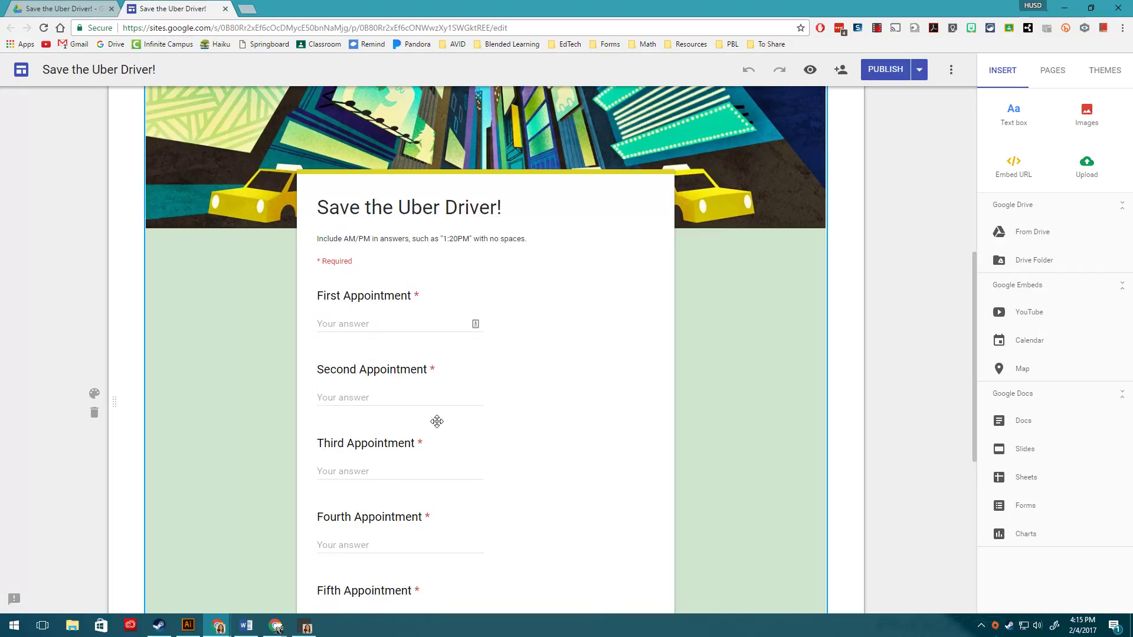
# - Open the Save the Uber Driver! form from Drive and inspect the data validation on the First Appointment question
pyautogui.click(59, 8)
pyautogui.click(242, 333)
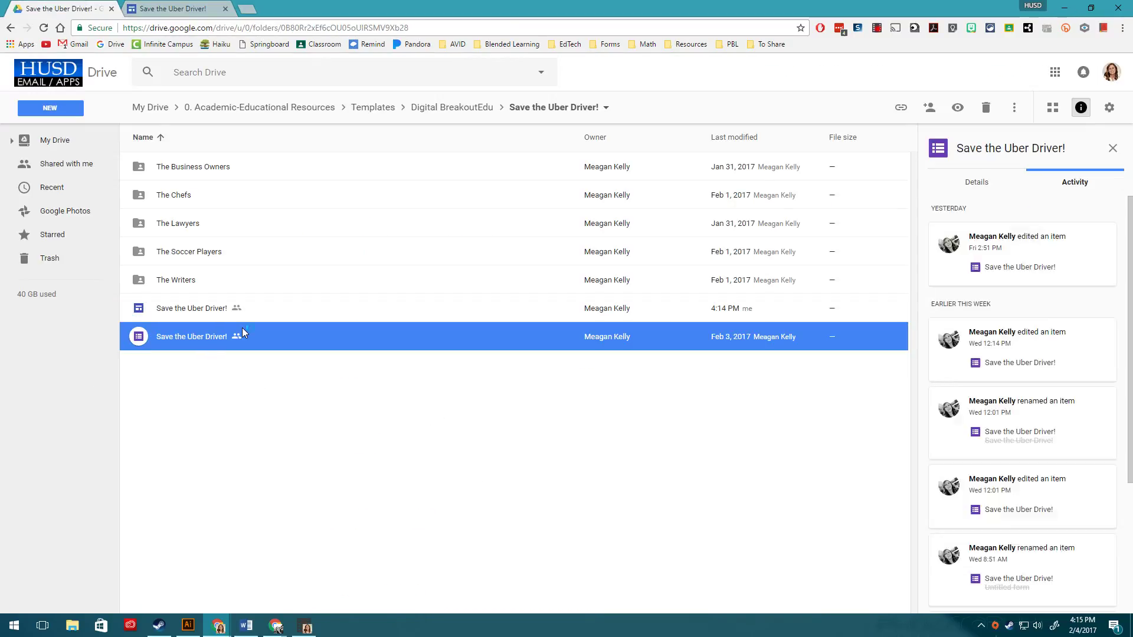
pyautogui.doubleClick(242, 332)
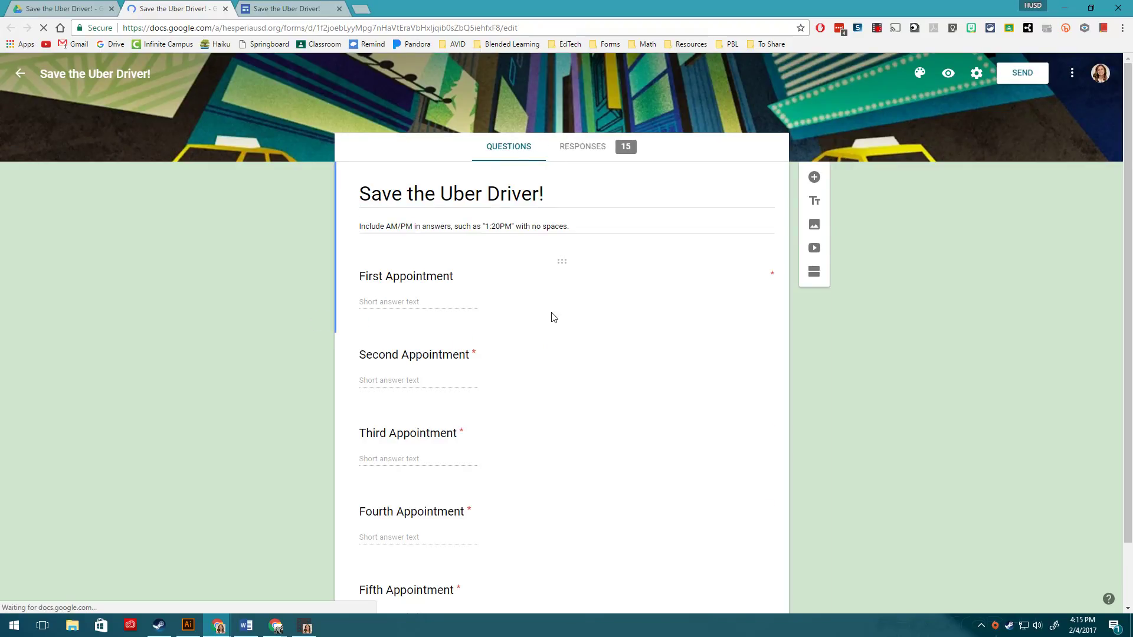
pyautogui.click(458, 291)
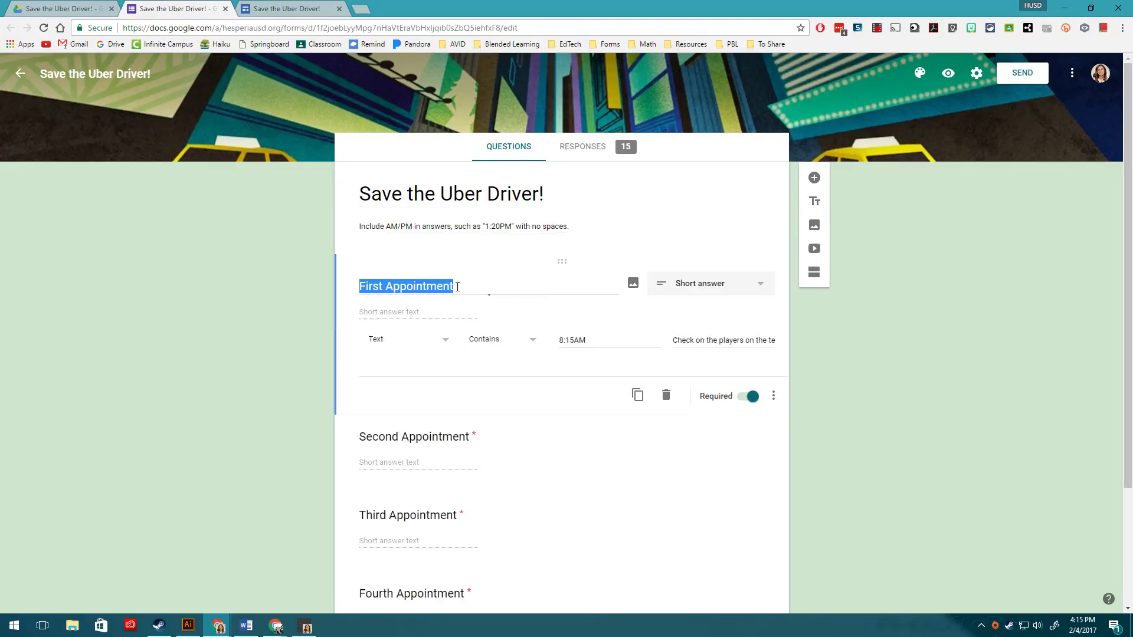
pyautogui.click(773, 397)
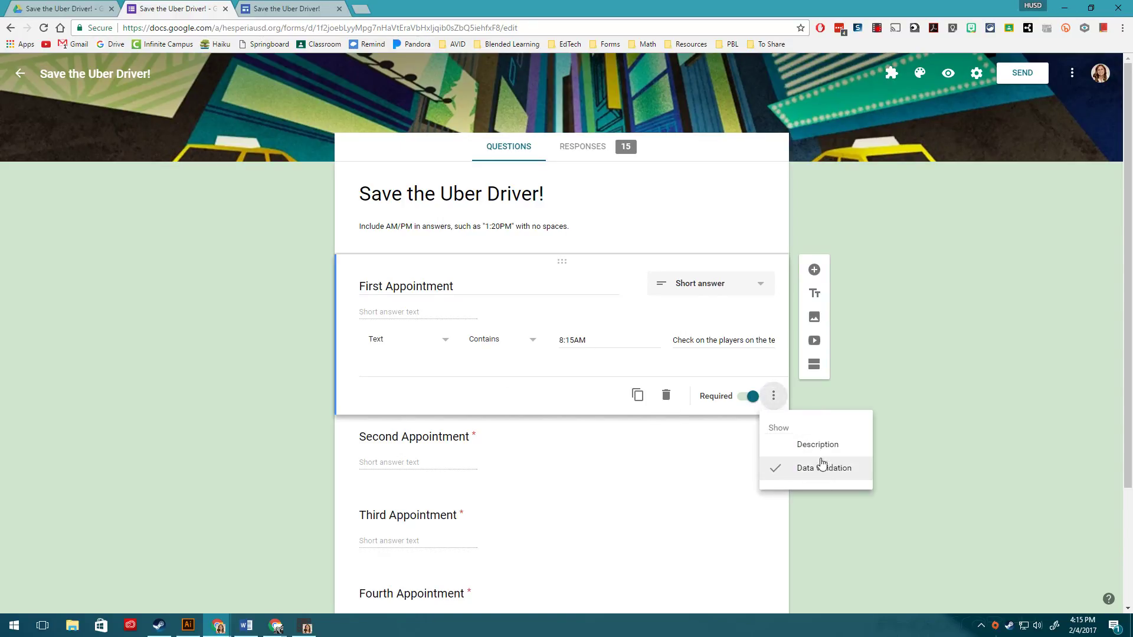
pyautogui.click(603, 344)
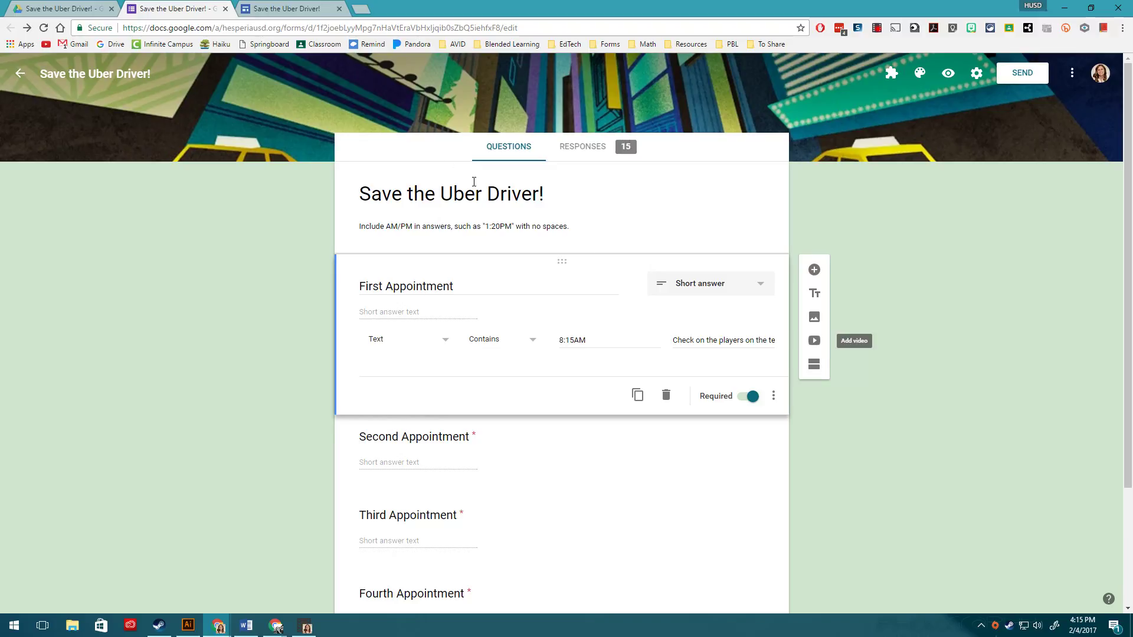
# - Return to the Save the Uber Driver! site editor and open the published version of the site
pyautogui.click(299, 6)
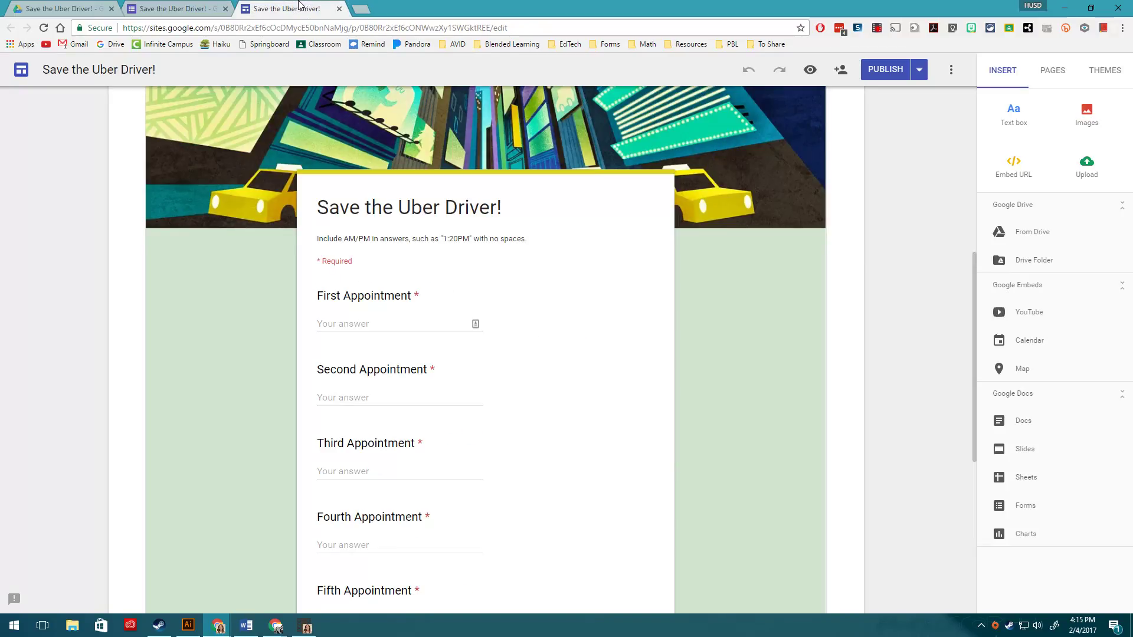
pyautogui.click(918, 70)
pyautogui.click(900, 135)
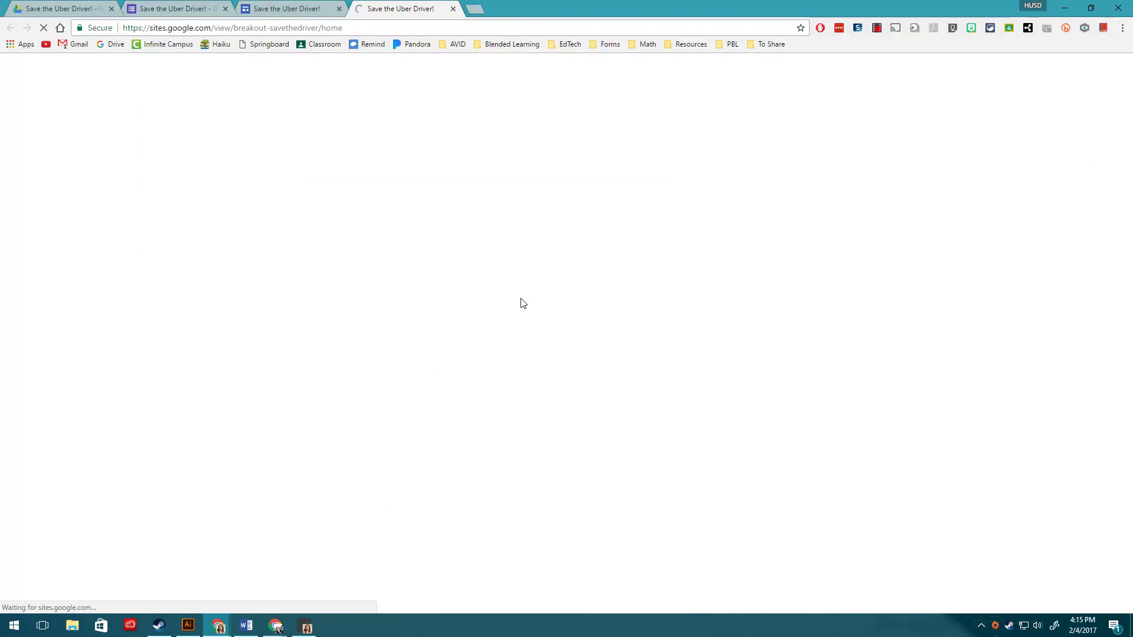
# - Try 8:20AM as the First Appointment answer in the embedded form, and replace it with 8:15AM
pyautogui.scroll(-5, 469, 413)
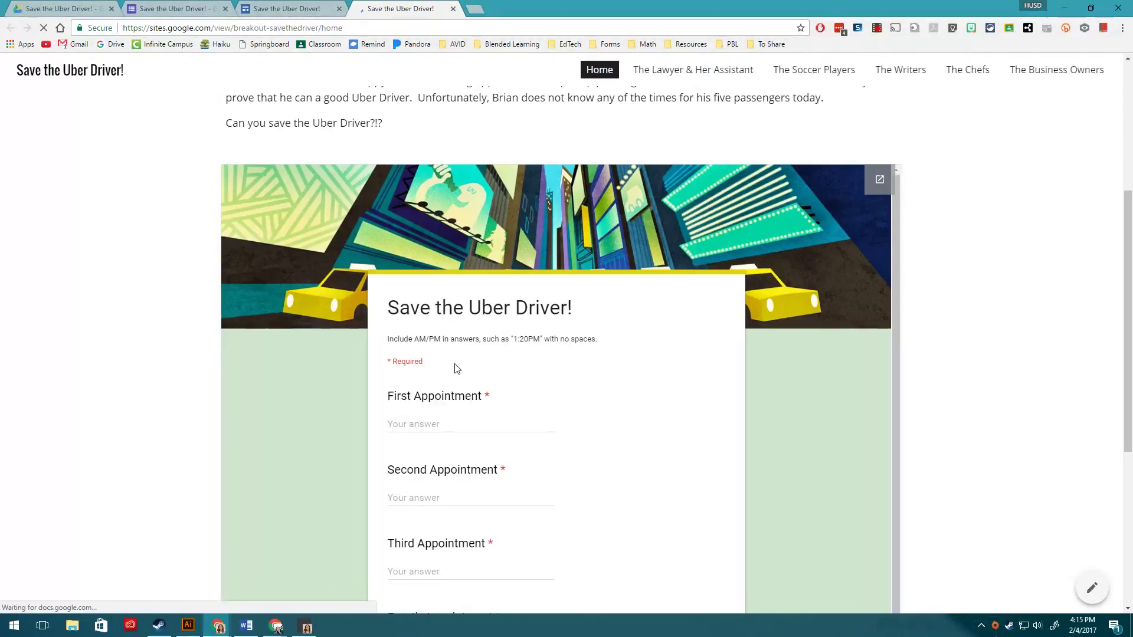
pyautogui.click(468, 430)
pyautogui.write('8:')
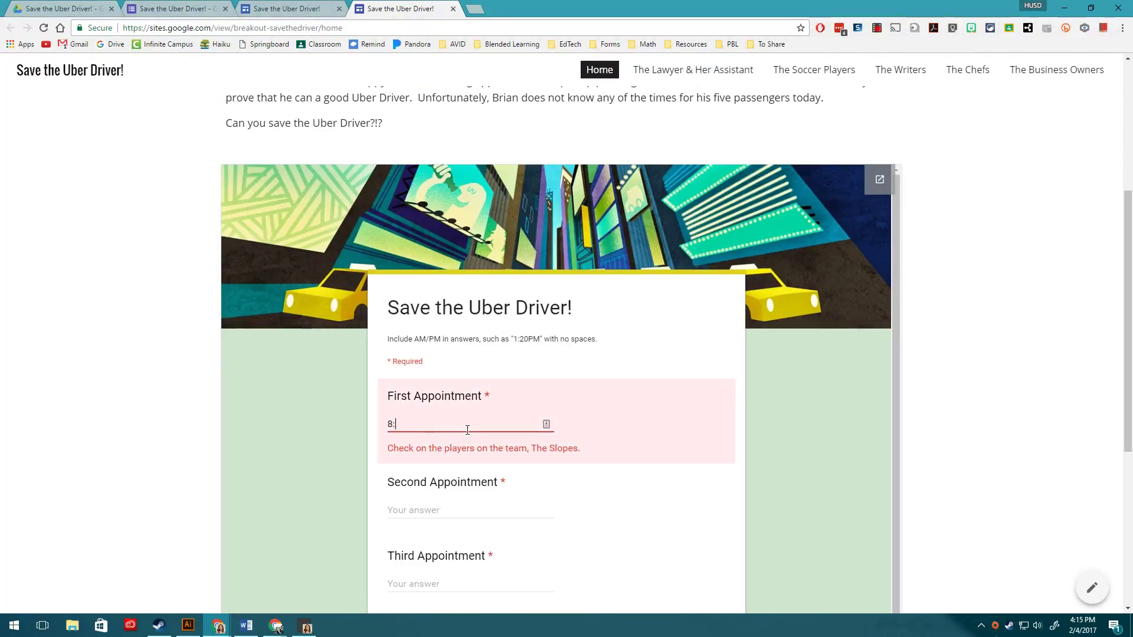
pyautogui.write('20AM')
pyautogui.press('BackSpace')
pyautogui.press('BackSpace')
pyautogui.press('BackSpace')
pyautogui.press('BackSpace')
pyautogui.write('15AM')
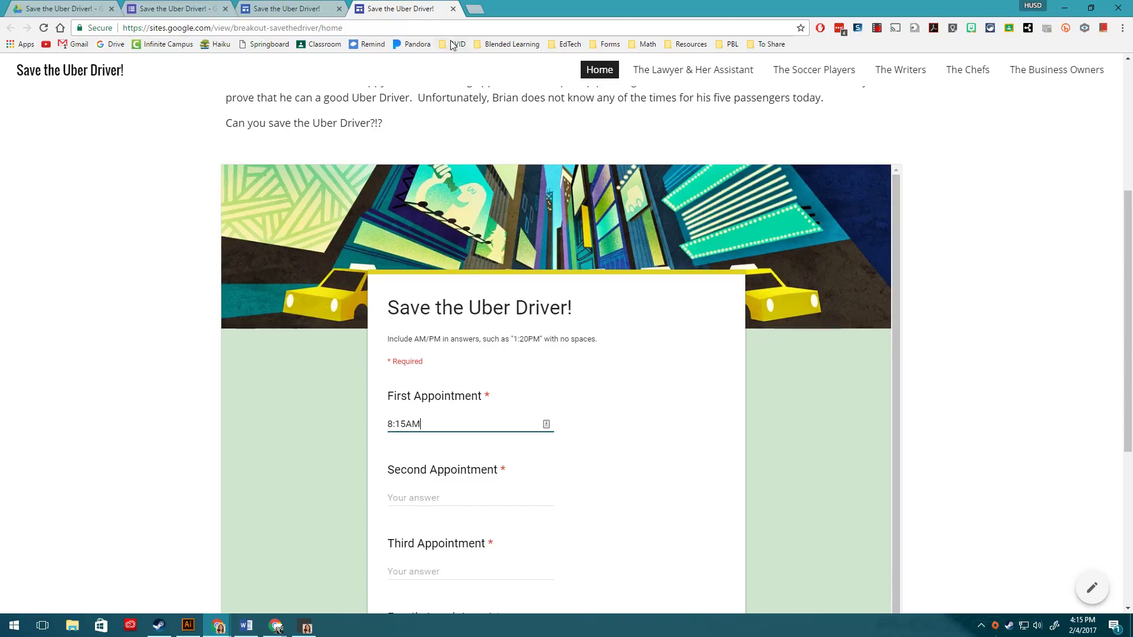
# - Recheck the First Appointment validation answer in the form editor, and return to the top of the published site's home page
pyautogui.click(172, 8)
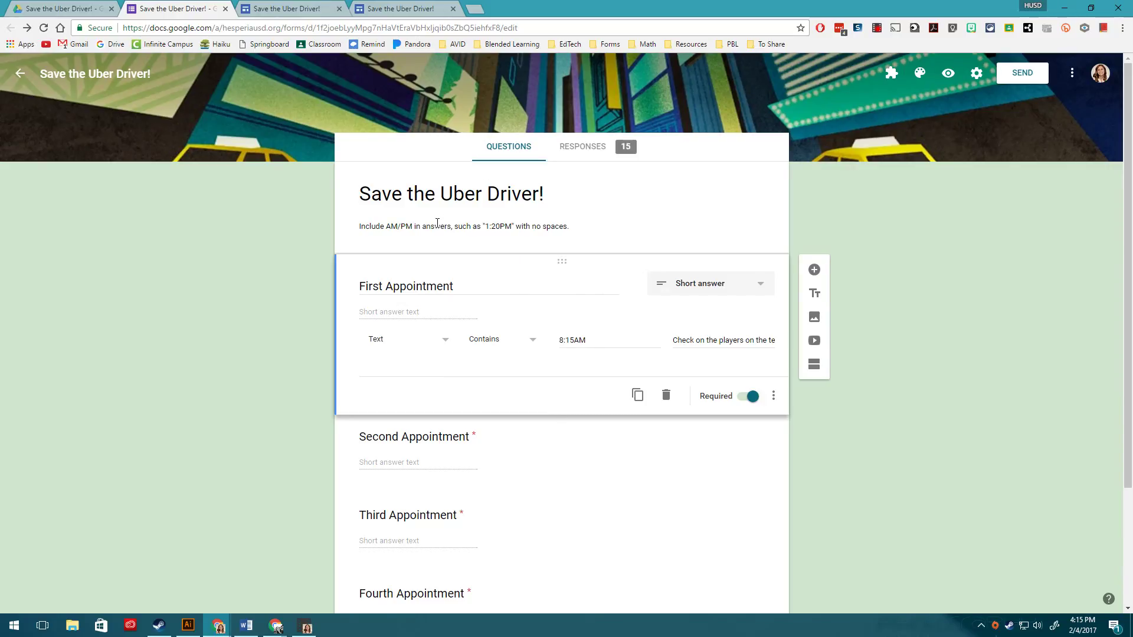
pyautogui.doubleClick(583, 340)
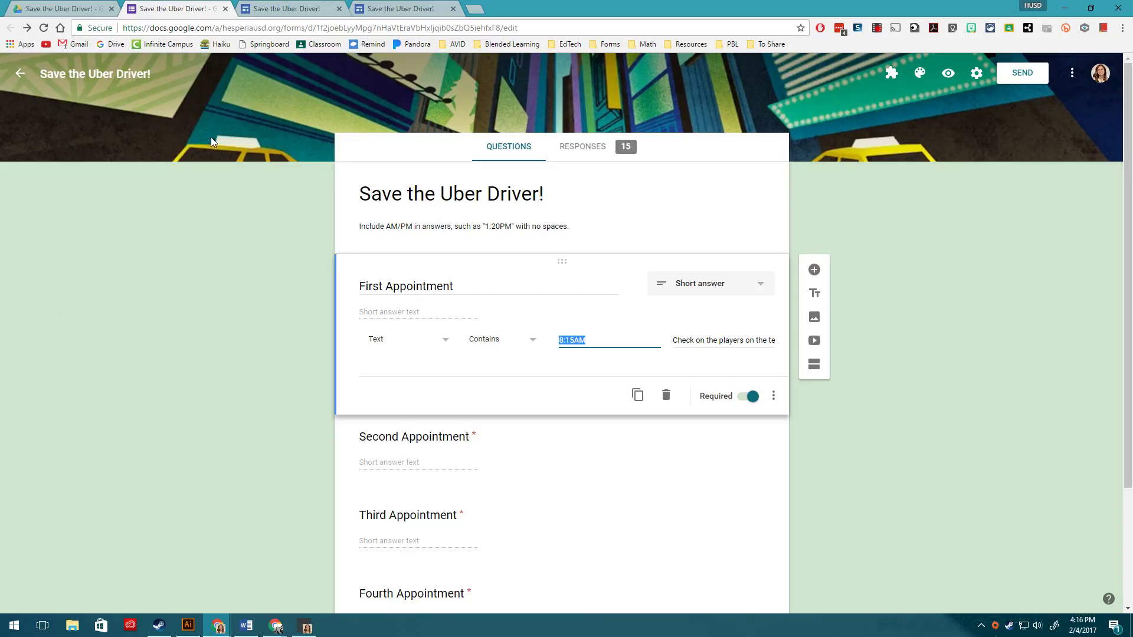
pyautogui.click(289, 8)
pyautogui.click(400, 8)
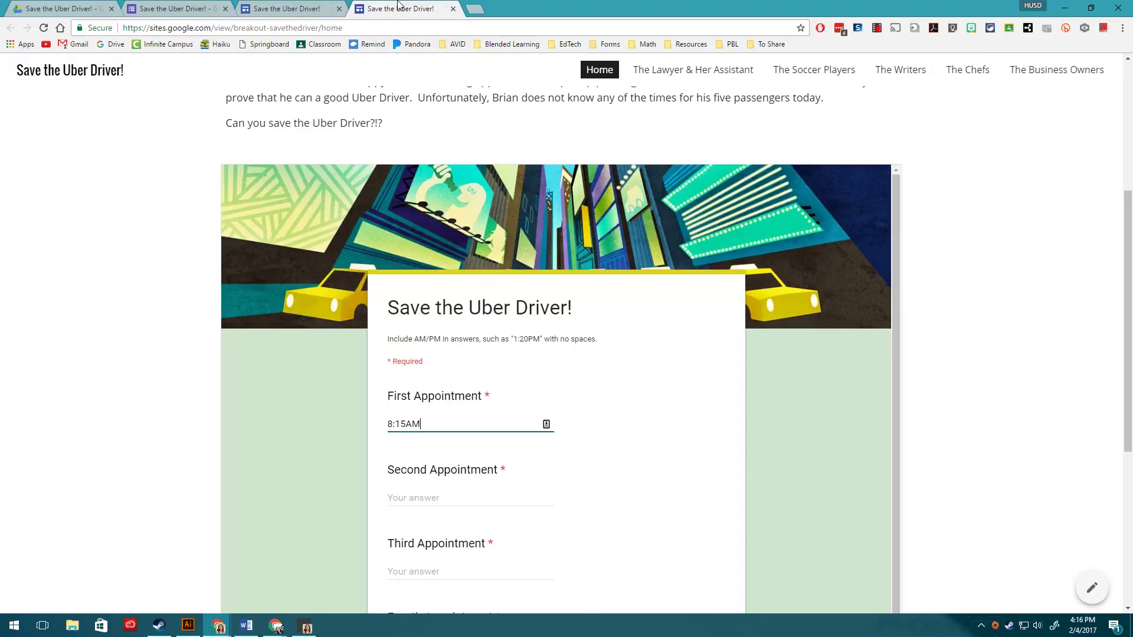
pyautogui.scroll(1, 349, 155)
pyautogui.scroll(4, 349, 154)
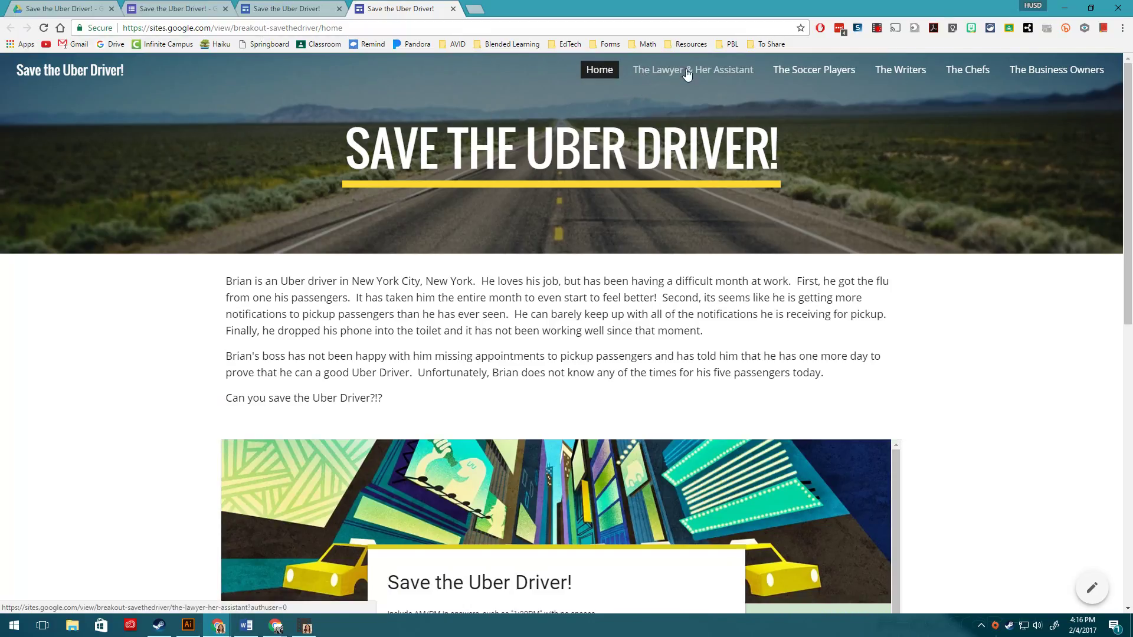
# - Check the character folders in Drive, and open the hidden link on "day" in the published site's The Lawyer & Her Assistant page
pyautogui.hotkey('ctrl', '1')
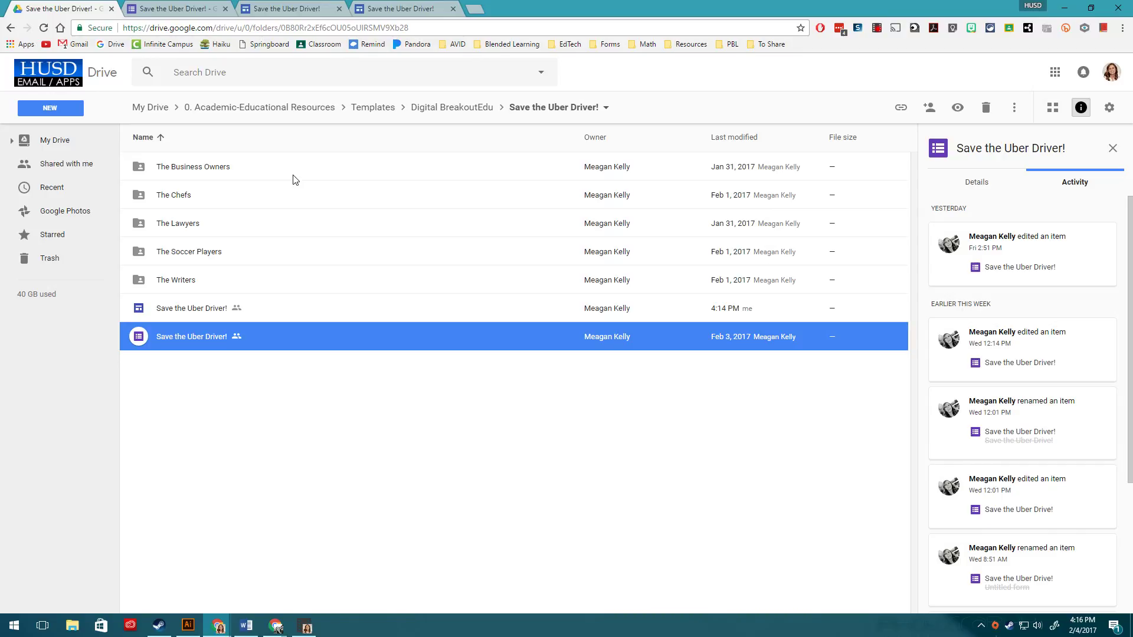
pyautogui.click(407, 8)
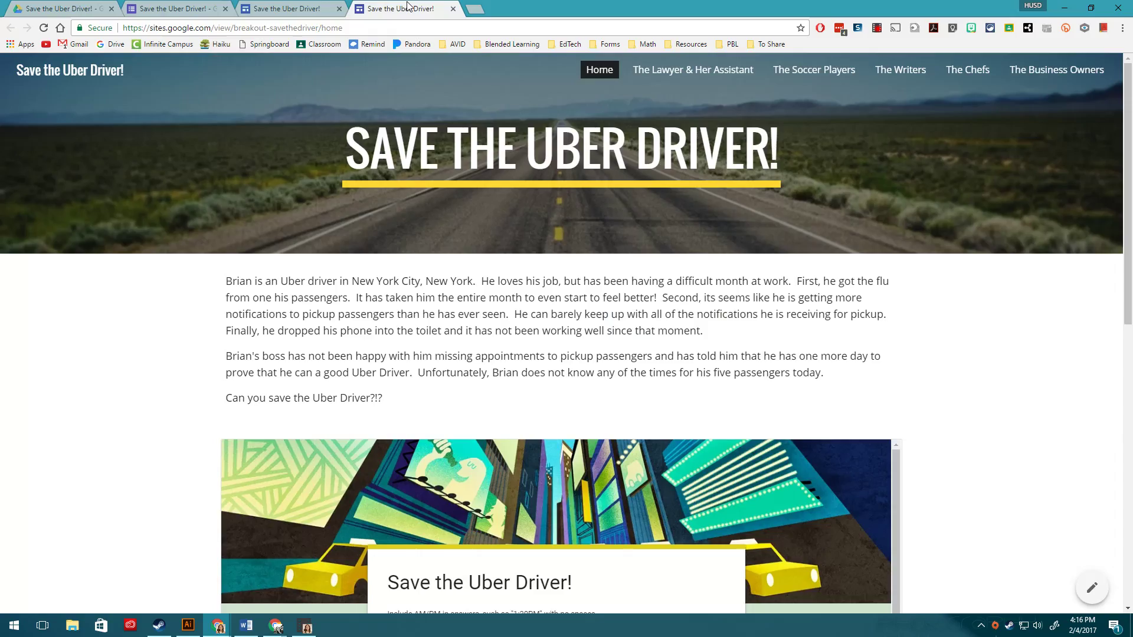
pyautogui.click(738, 69)
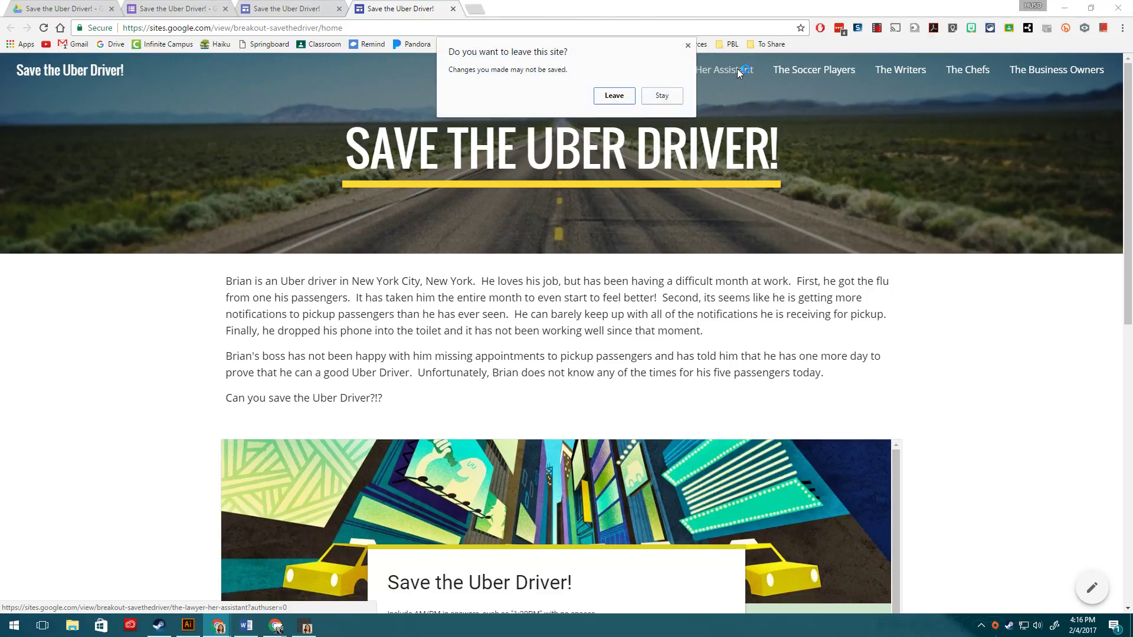
pyautogui.click(631, 92)
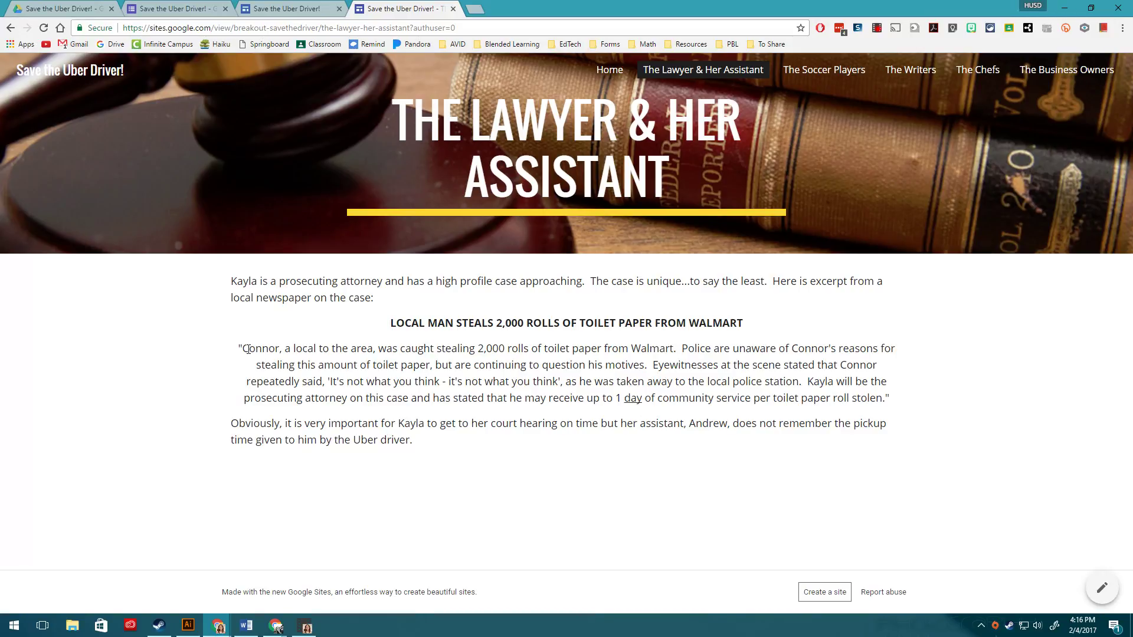
pyautogui.click(633, 398)
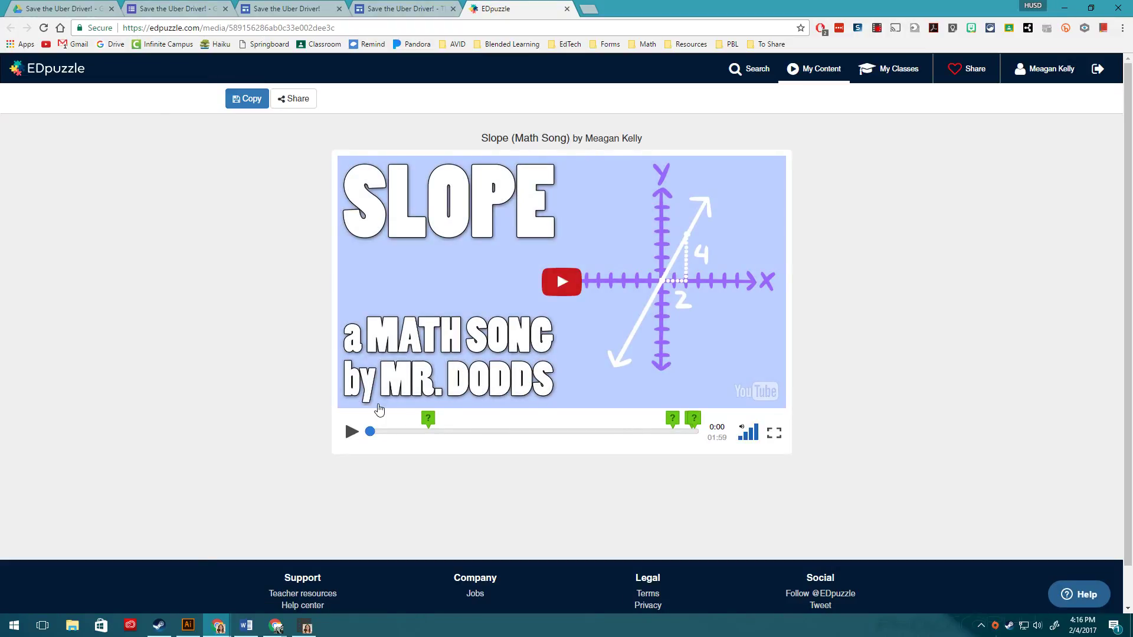
# - Step through the question markers of the Slope (Math Song) video up to the note containing the form link
pyautogui.click(428, 419)
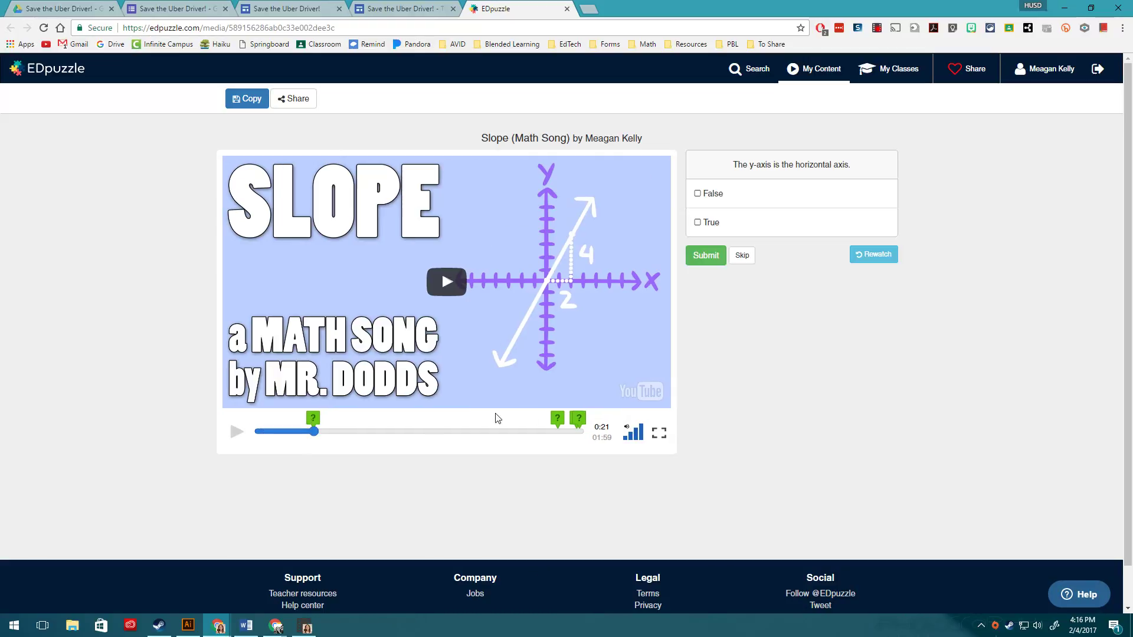
pyautogui.click(561, 415)
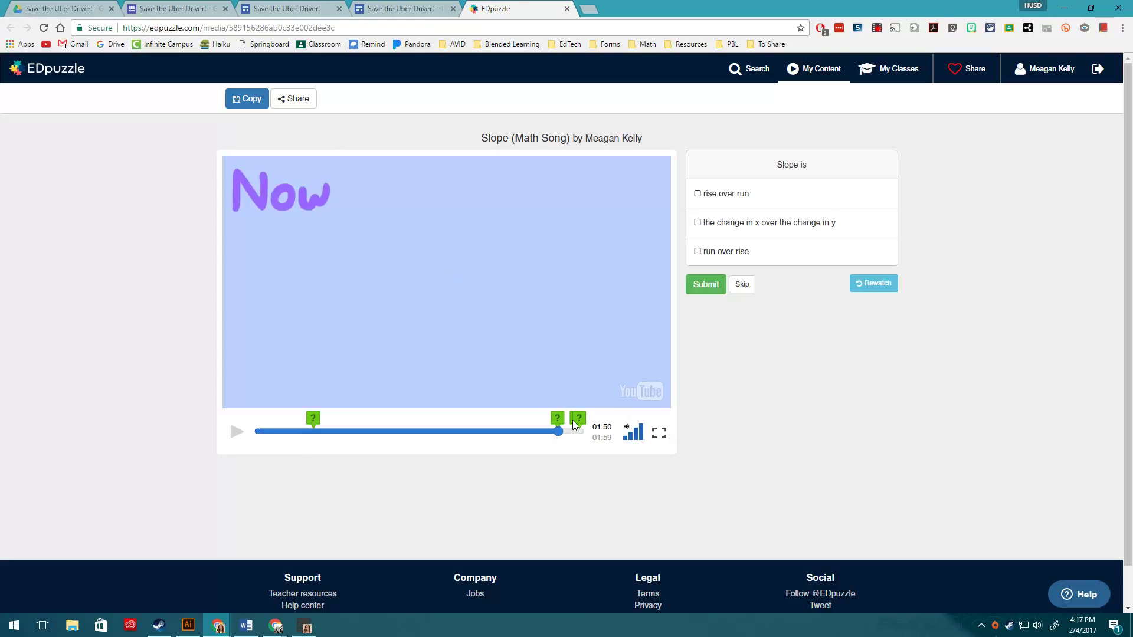
pyautogui.click(578, 422)
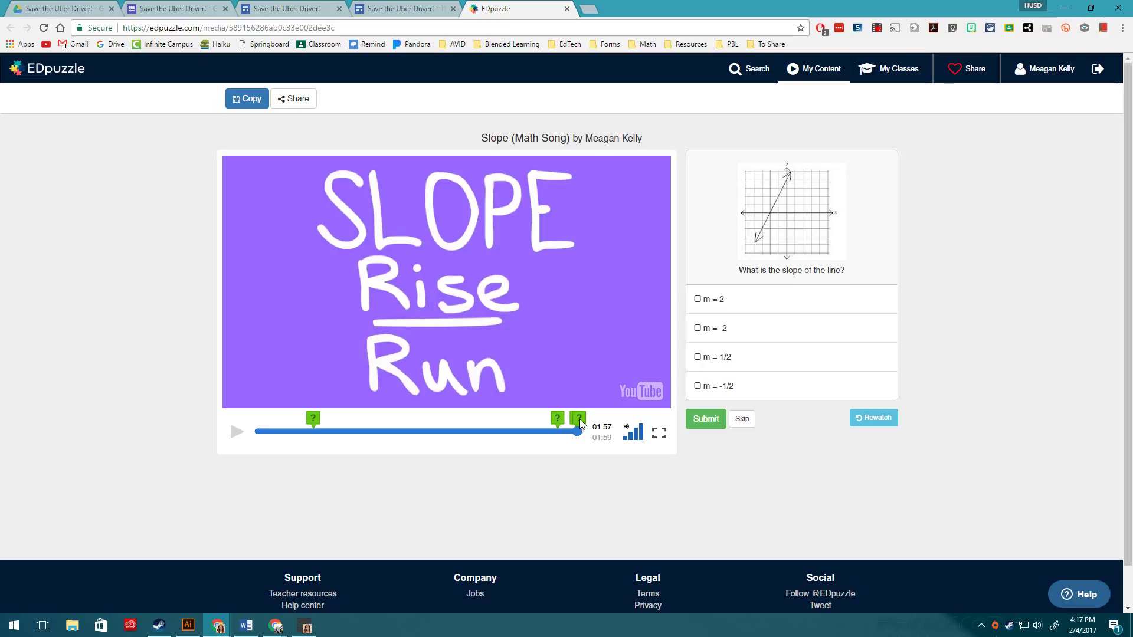
pyautogui.click(580, 422)
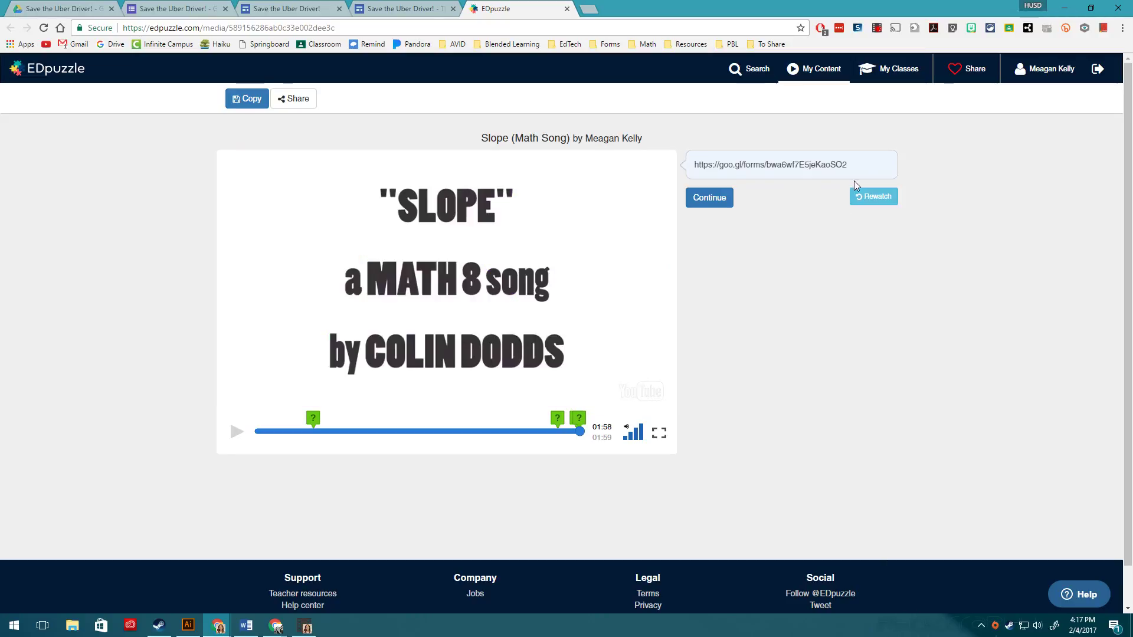
# - Copy the goo.gl form link from the video's final note and open it in the browser
pyautogui.moveTo(855, 167); pyautogui.dragTo(692, 167)
pyautogui.hotkey('ctrl', 'c')
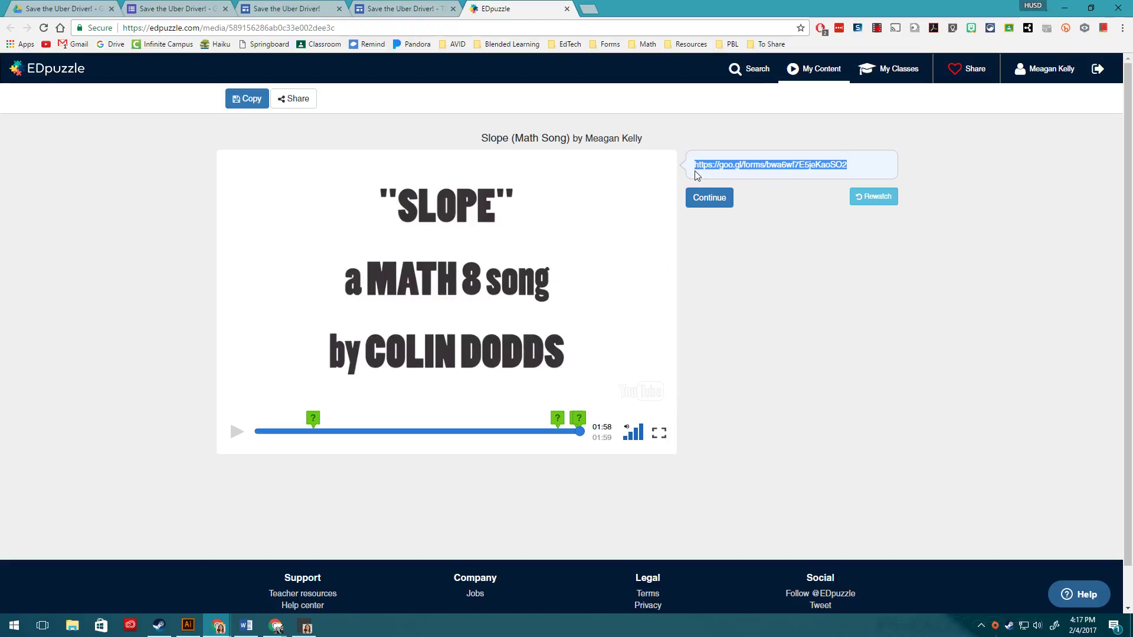
pyautogui.click(588, 30)
pyautogui.hotkey('ctrl', 'v')
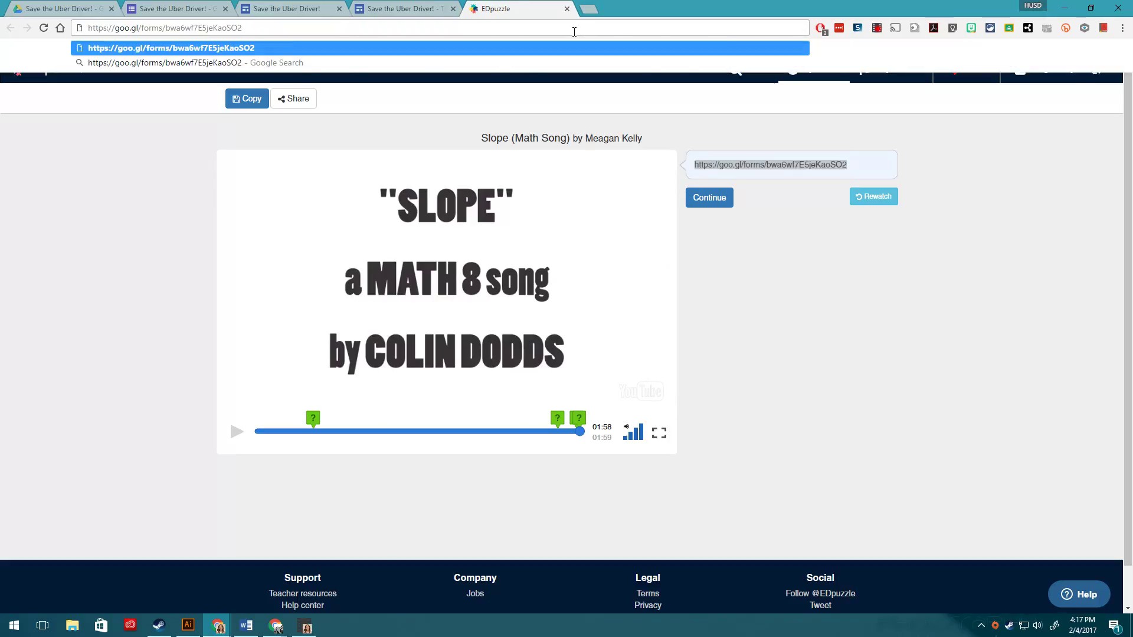
pyautogui.press('Return')
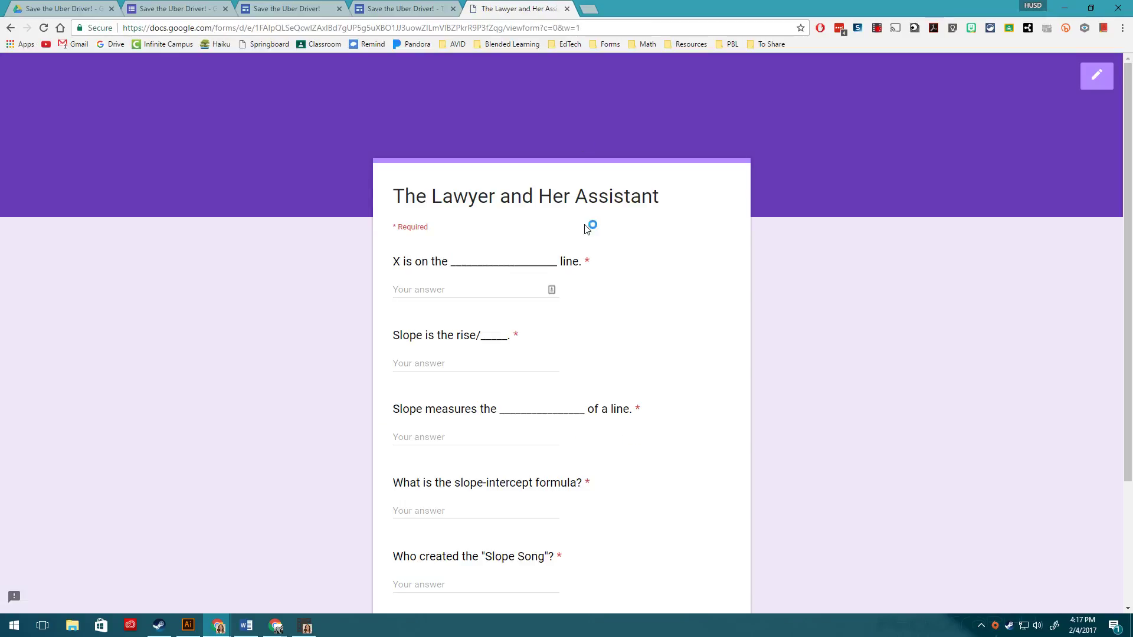
# - Test the "X is on the line" question of The Lawyer and Her Assistant form with the answer "a"
pyautogui.scroll(-3, 588, 361)
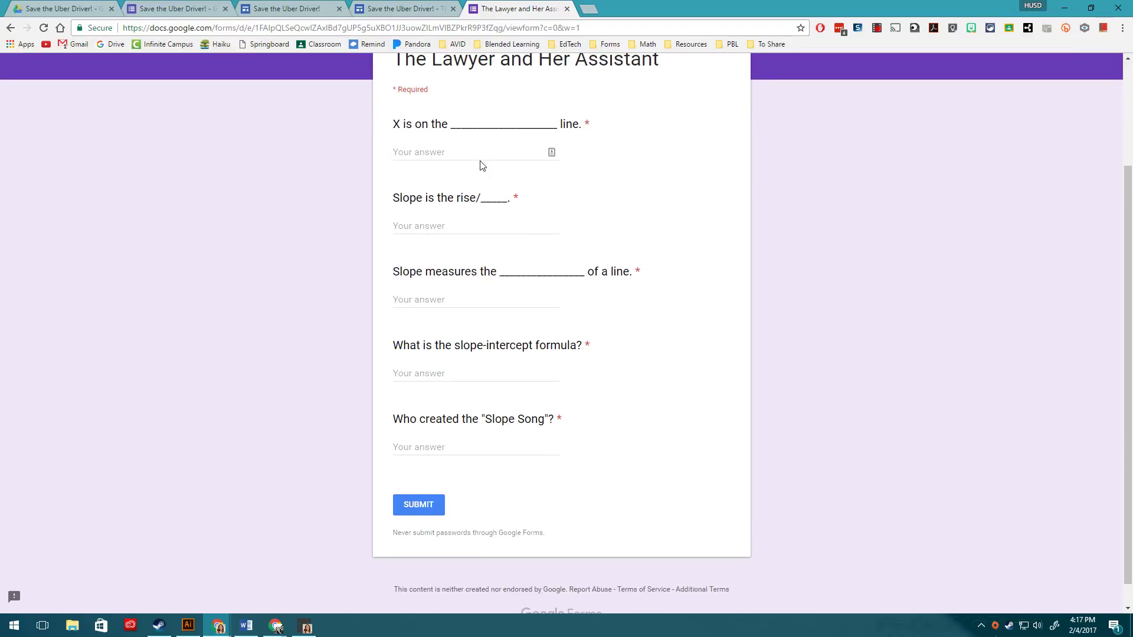
pyautogui.click(462, 164)
pyautogui.write('a')
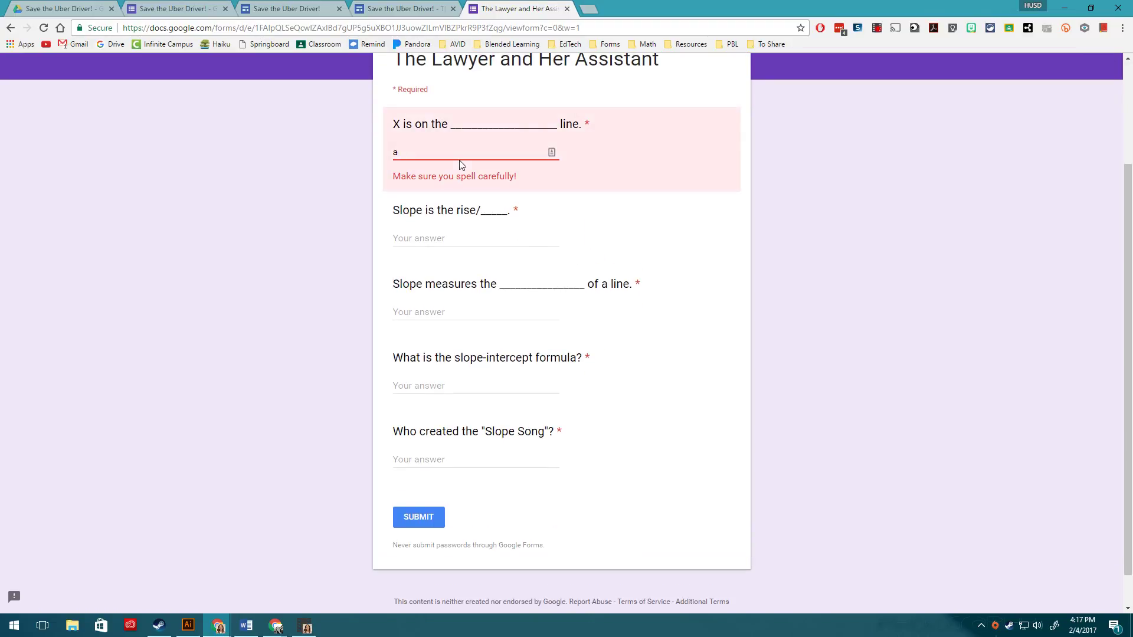
# - Replace the answer to the "X is on the" question with "horizontal"
pyautogui.write('t')
pyautogui.press('BackSpace')
pyautogui.press('BackSpace')
pyautogui.write('horizontal')
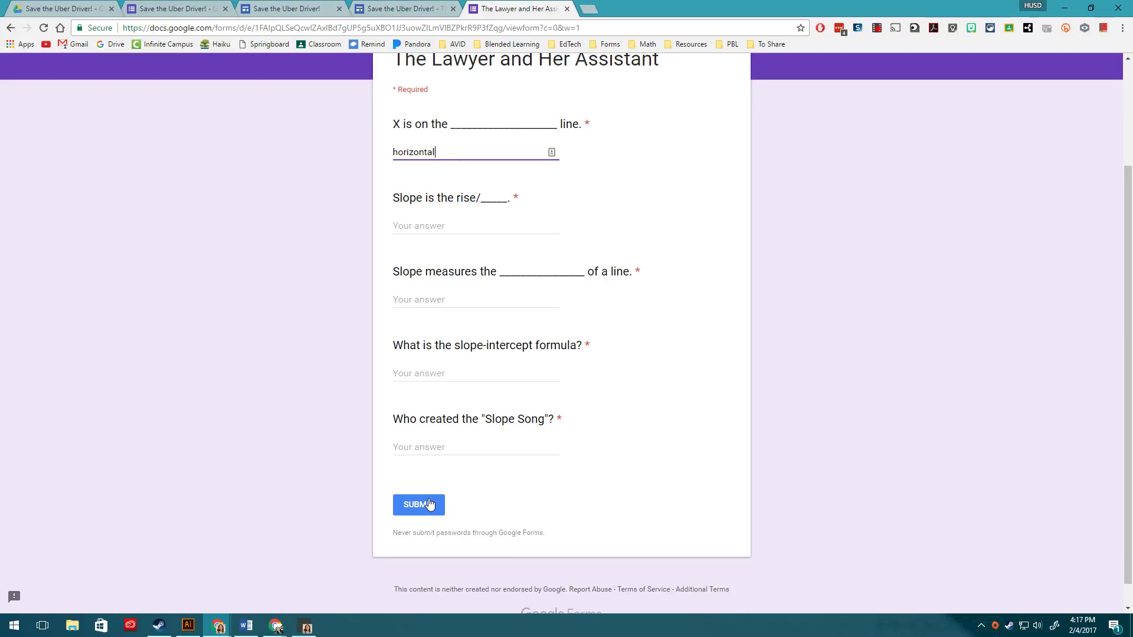
# - Review the appointment form embedded on the published site's Home page and return to The Lawyer and Her Assistant form
pyautogui.click(423, 7)
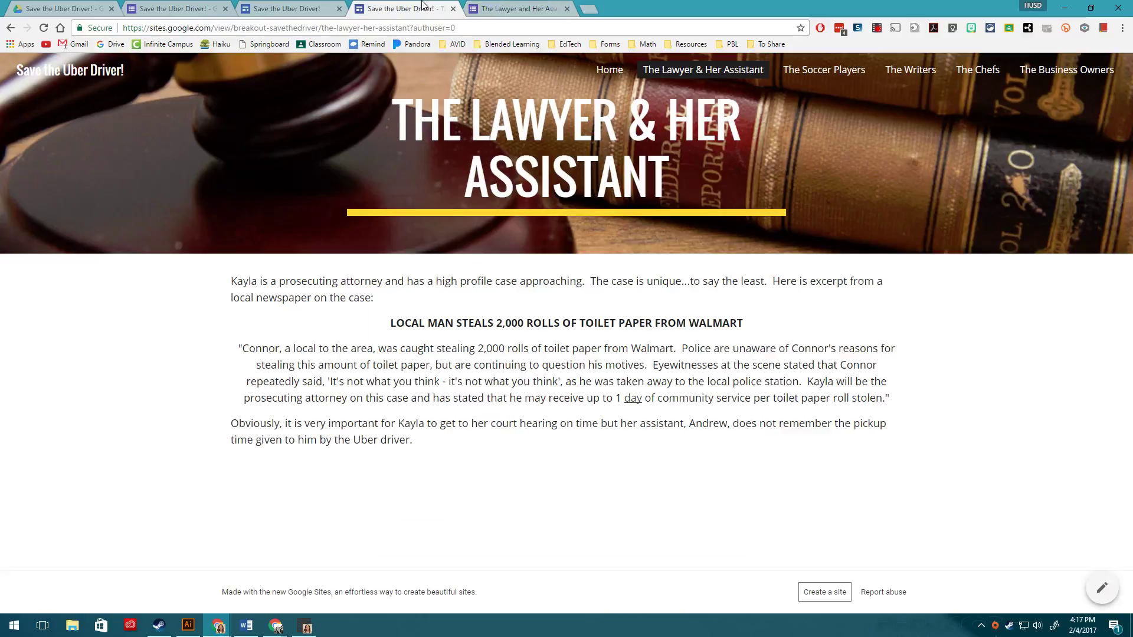
pyautogui.click(618, 70)
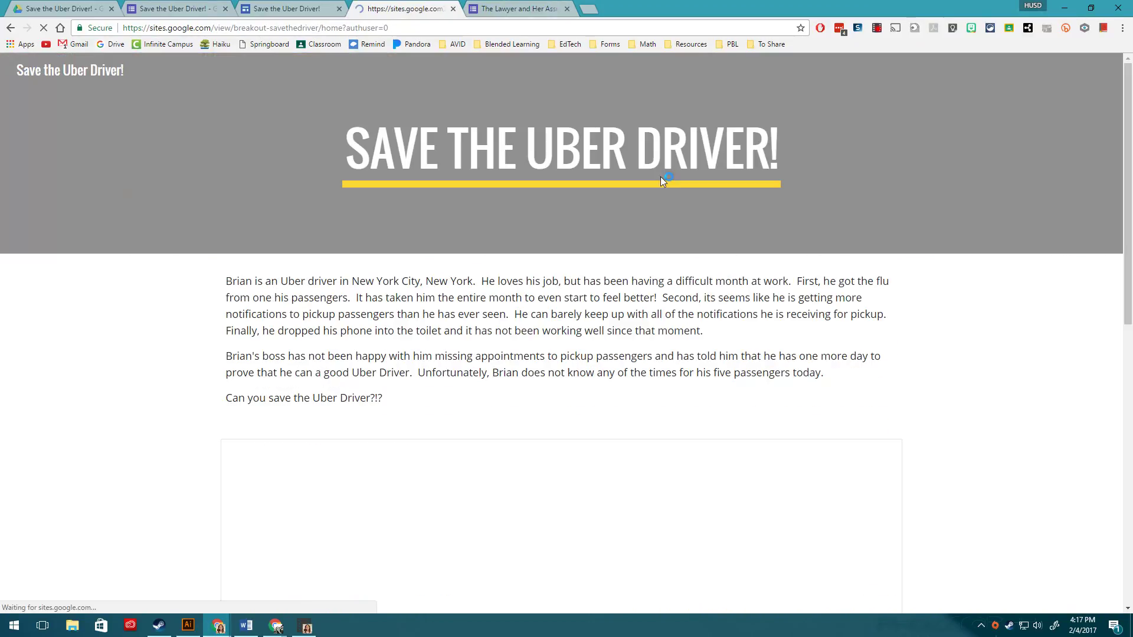
pyautogui.scroll(-3, 508, 439)
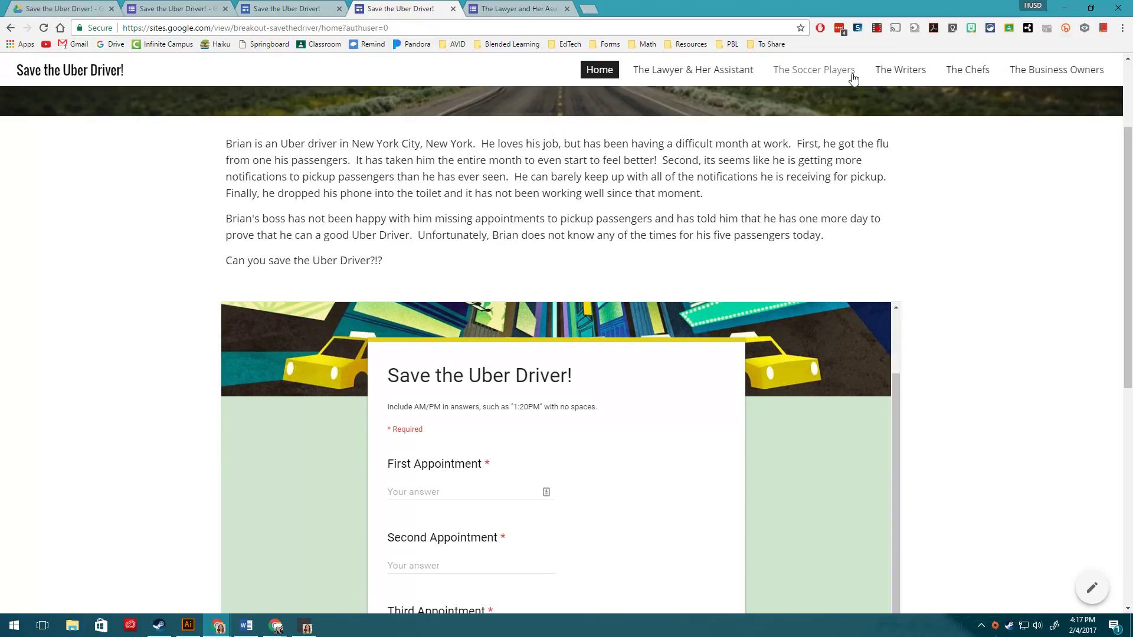
pyautogui.click(509, 6)
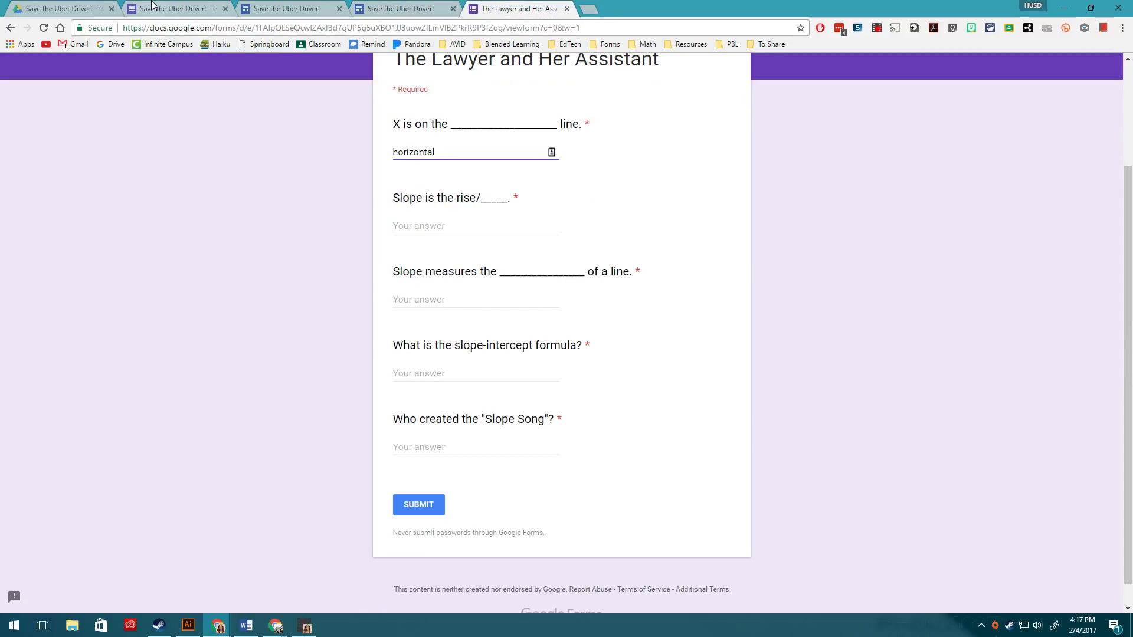
# - Check the contents of The Lawyers folder in Drive, return to its parent folder, and close The Lawyer and Her Assistant form
pyautogui.click(82, 8)
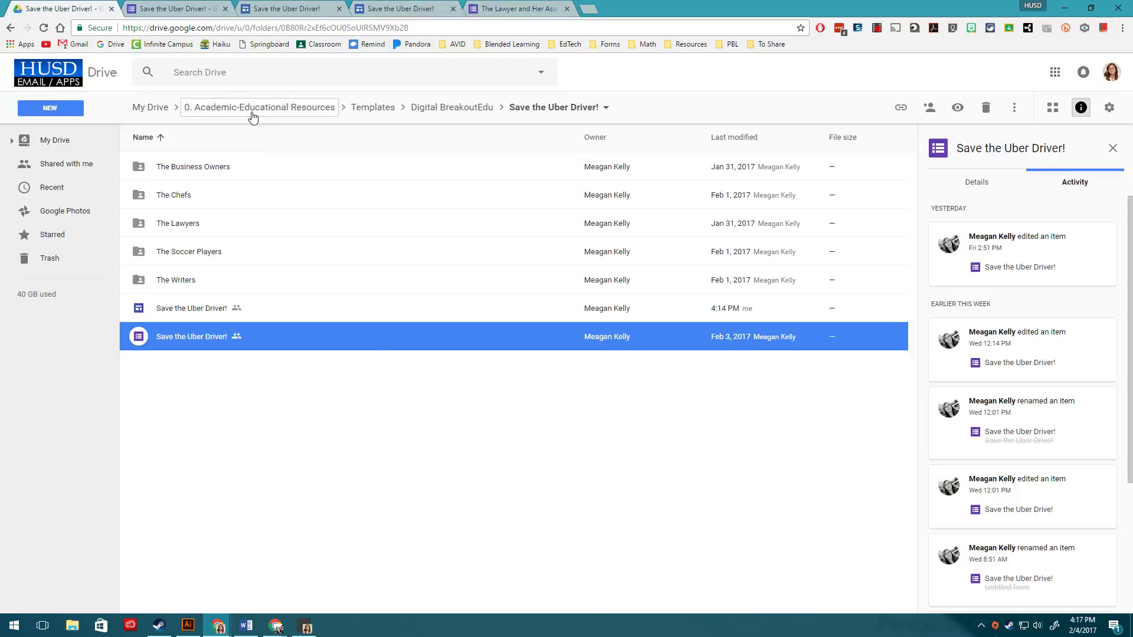
pyautogui.doubleClick(239, 227)
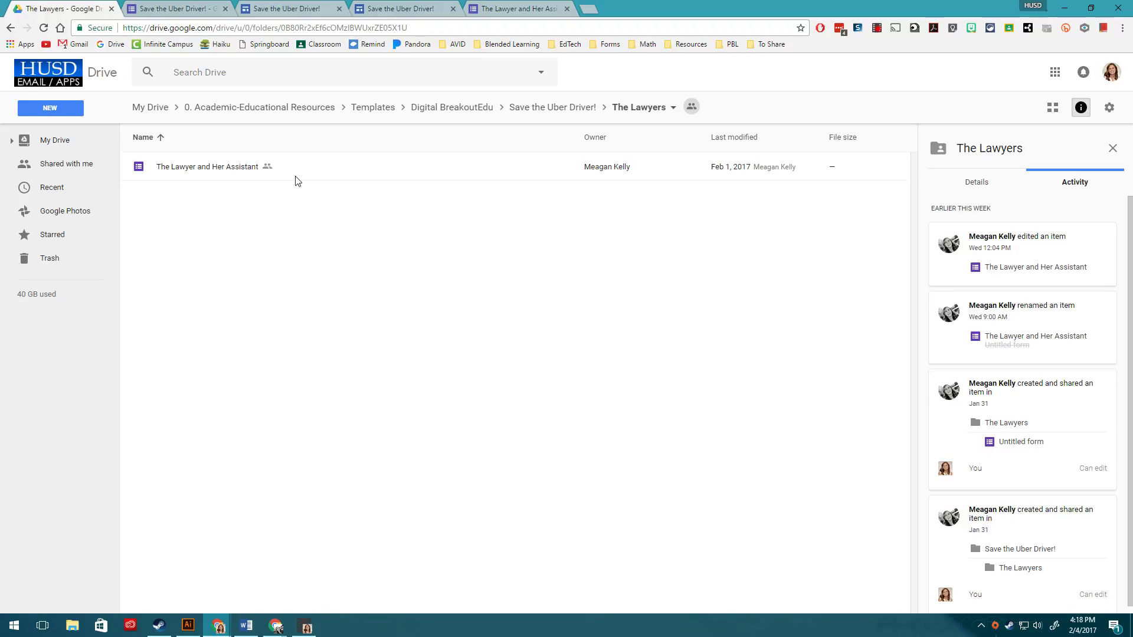
pyautogui.click(576, 107)
pyautogui.click(538, 6)
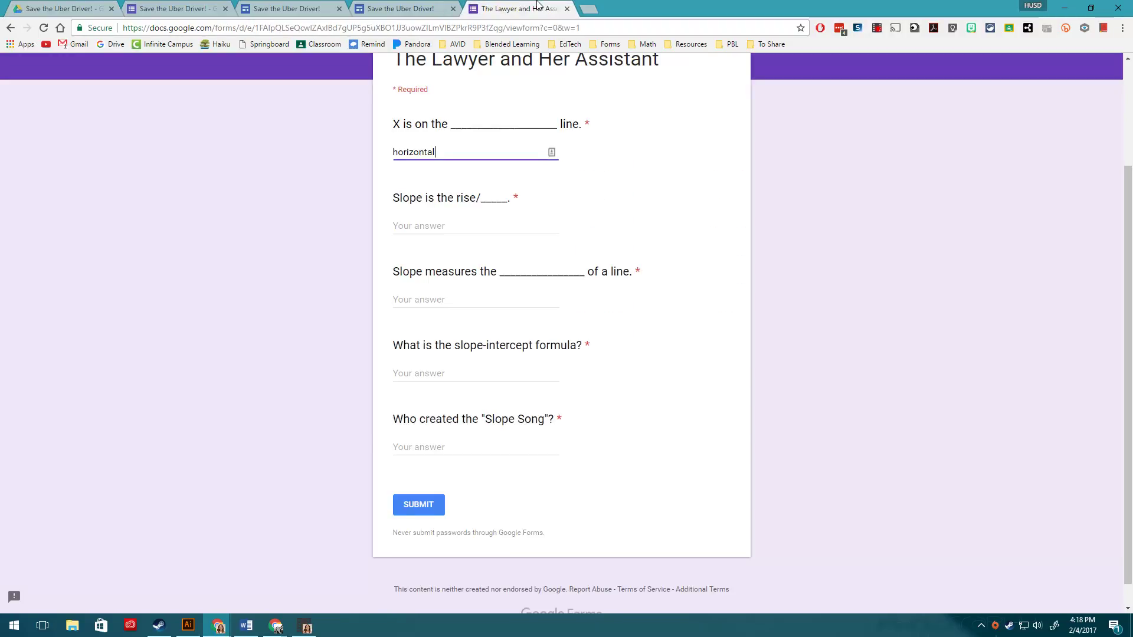
pyautogui.click(567, 8)
# - Inspect the soccer ball drawing on the site's The Soccer Players page, and open the form hidden behind its lower black patch
pyautogui.click(614, 96)
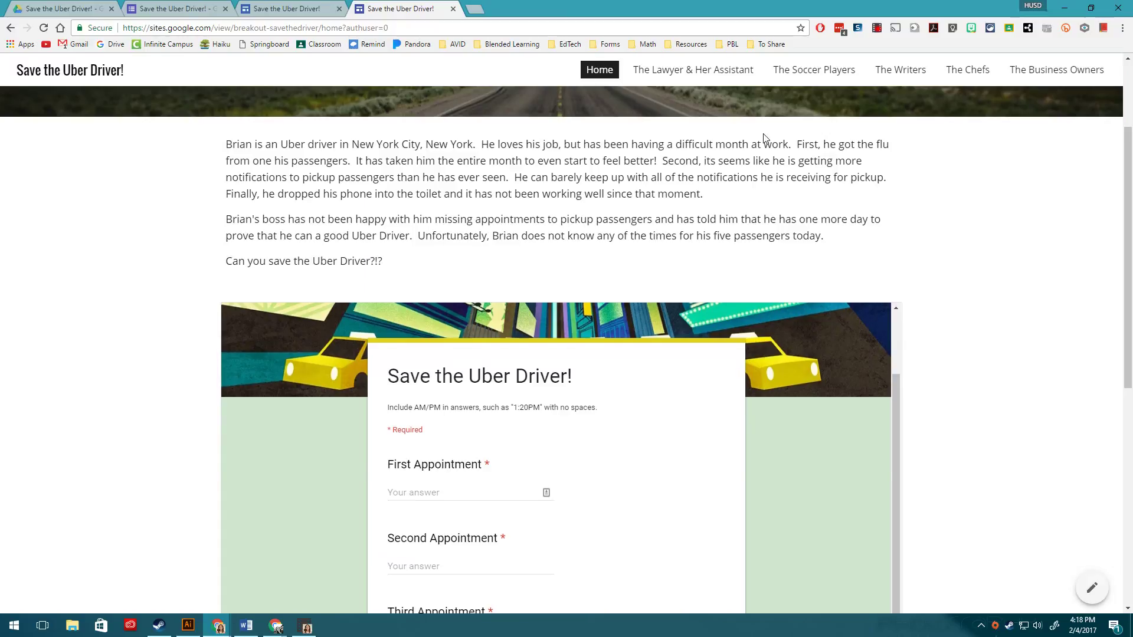
pyautogui.scroll(3, 785, 81)
pyautogui.click(789, 74)
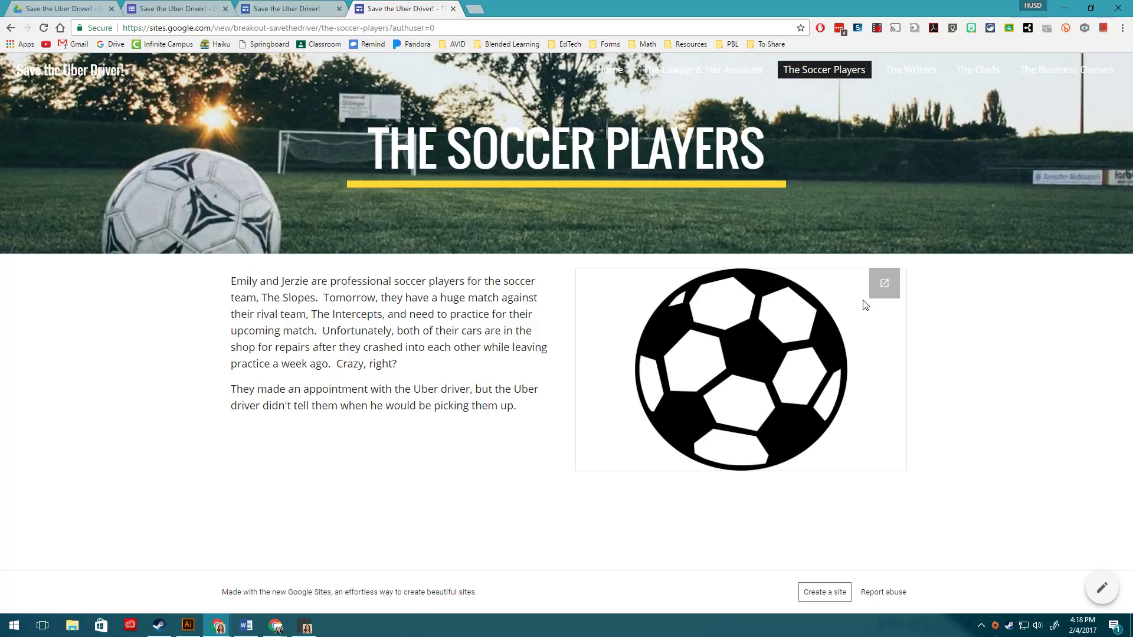
pyautogui.click(884, 289)
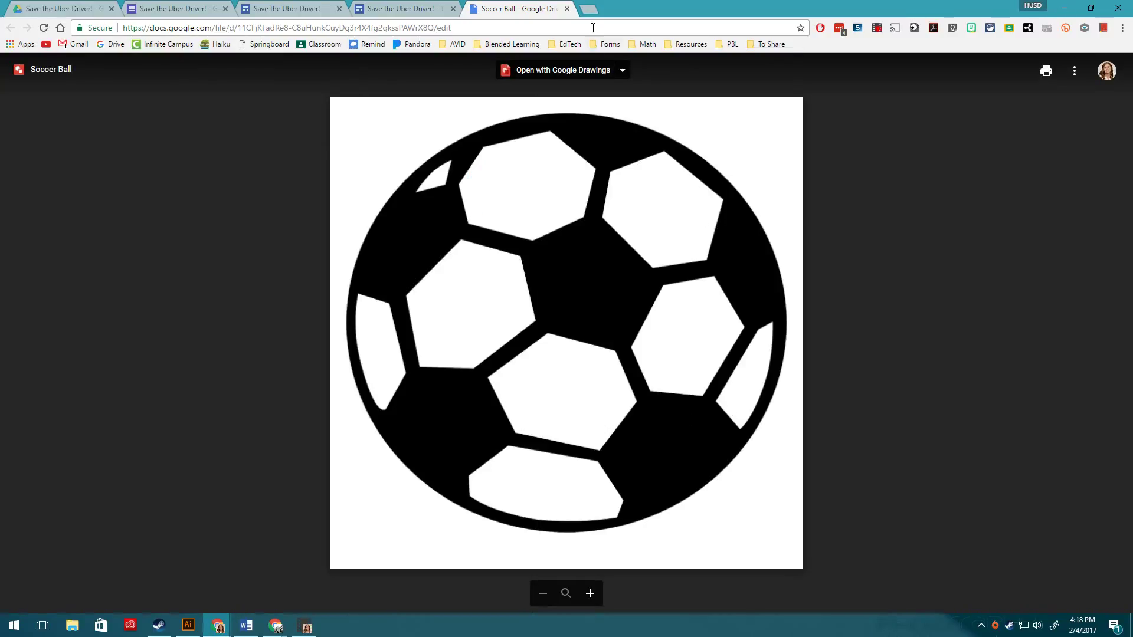
pyautogui.click(567, 9)
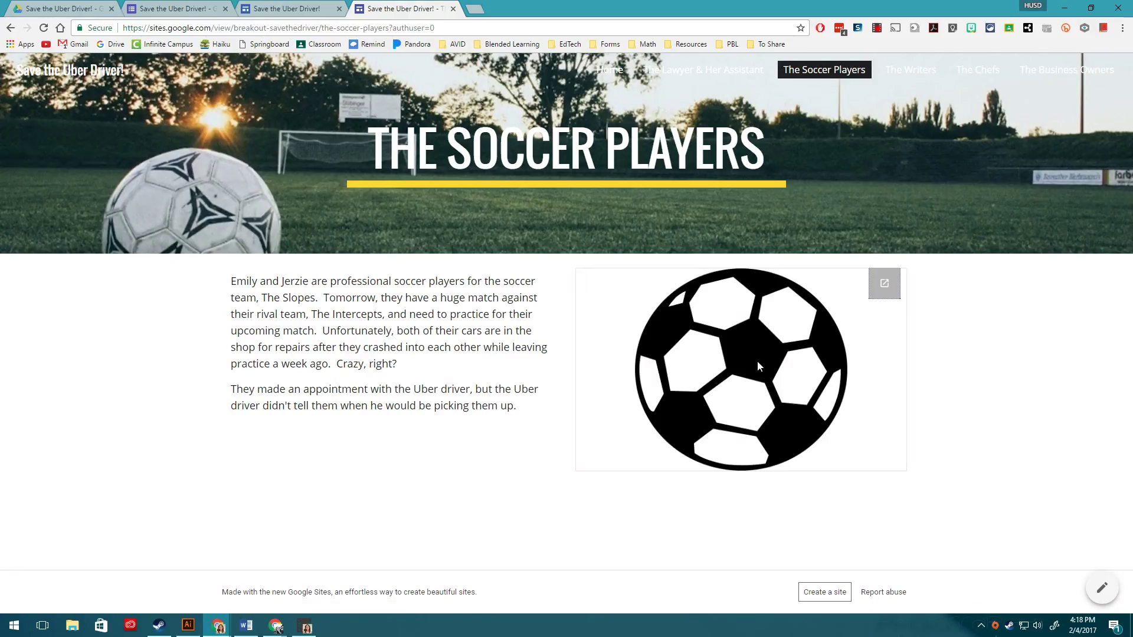
pyautogui.click(794, 440)
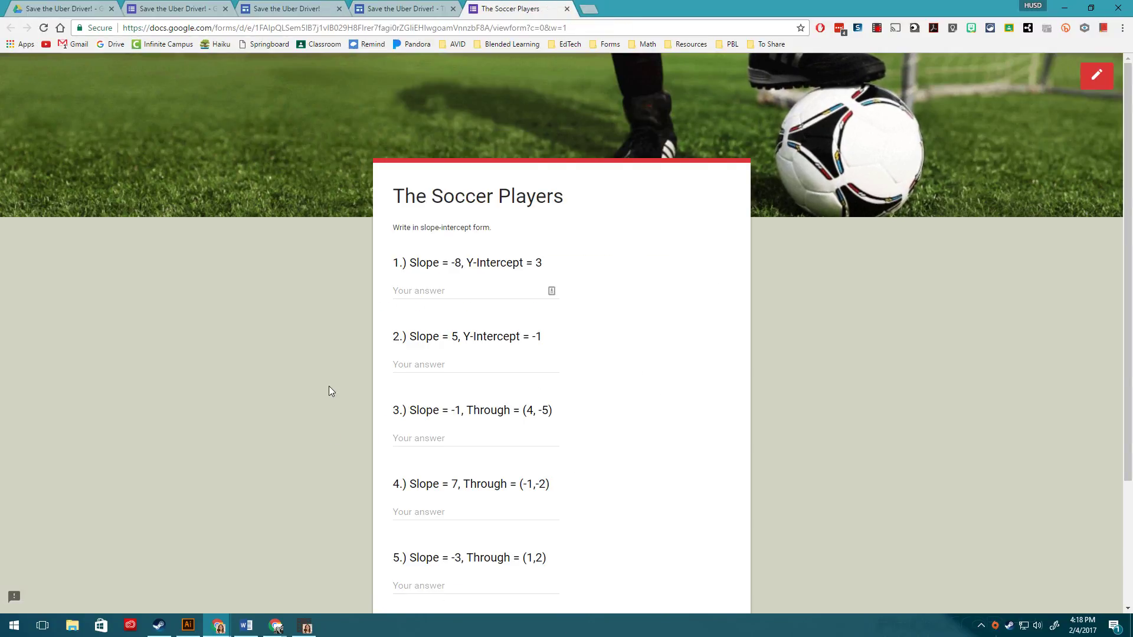
pyautogui.scroll(-3, 328, 386)
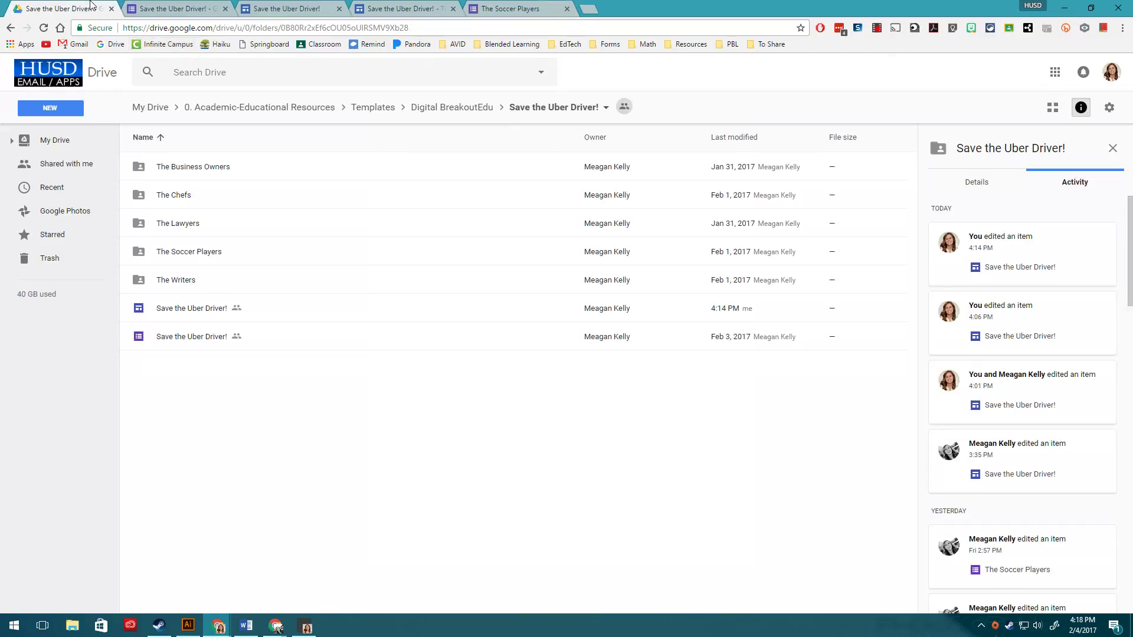
# - Open the Soccer Ball drawing from The Soccer Players folder in Drive
pyautogui.click(82, 8)
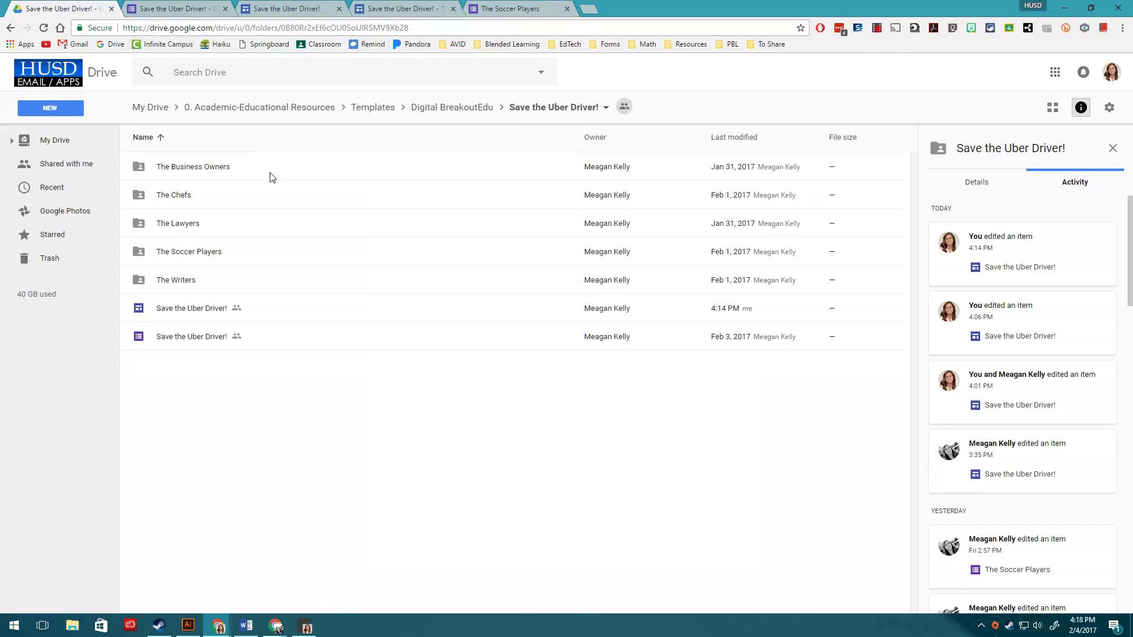
pyautogui.doubleClick(236, 255)
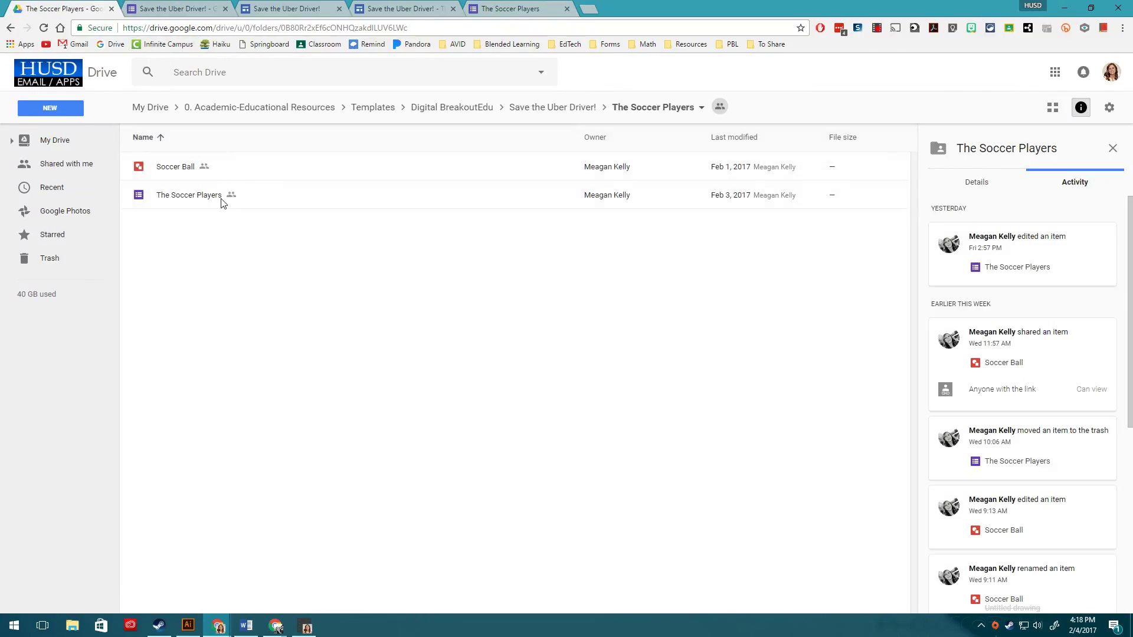
pyautogui.click(221, 198)
pyautogui.doubleClick(225, 167)
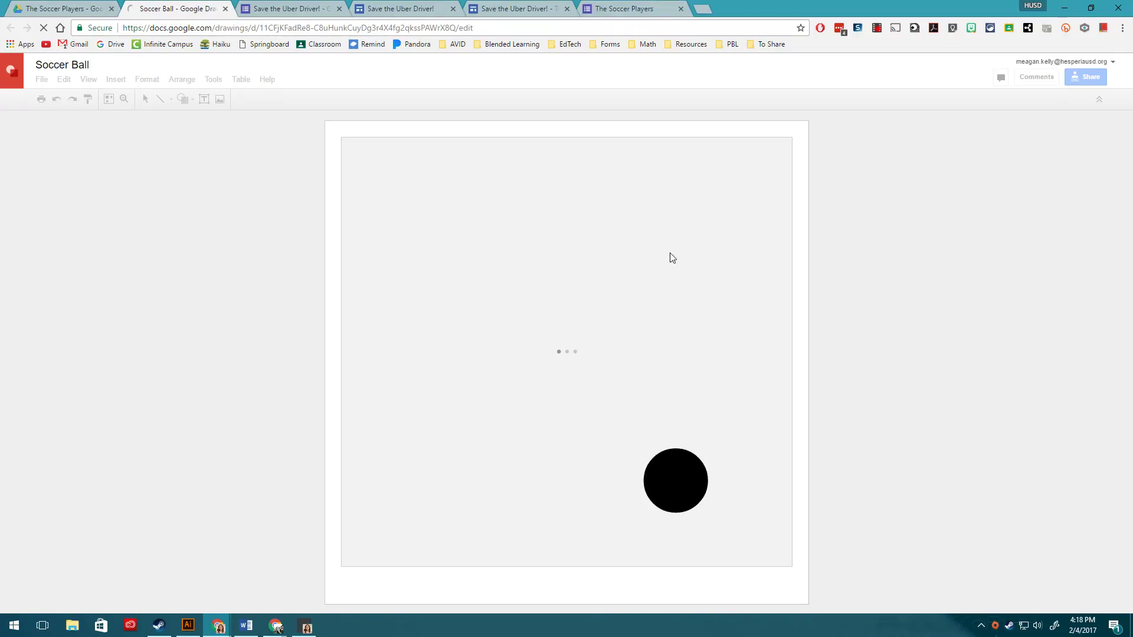
# - Move the linked black circle off the soccer ball to expose it, undo the move, and close the drawing
pyautogui.click(674, 472)
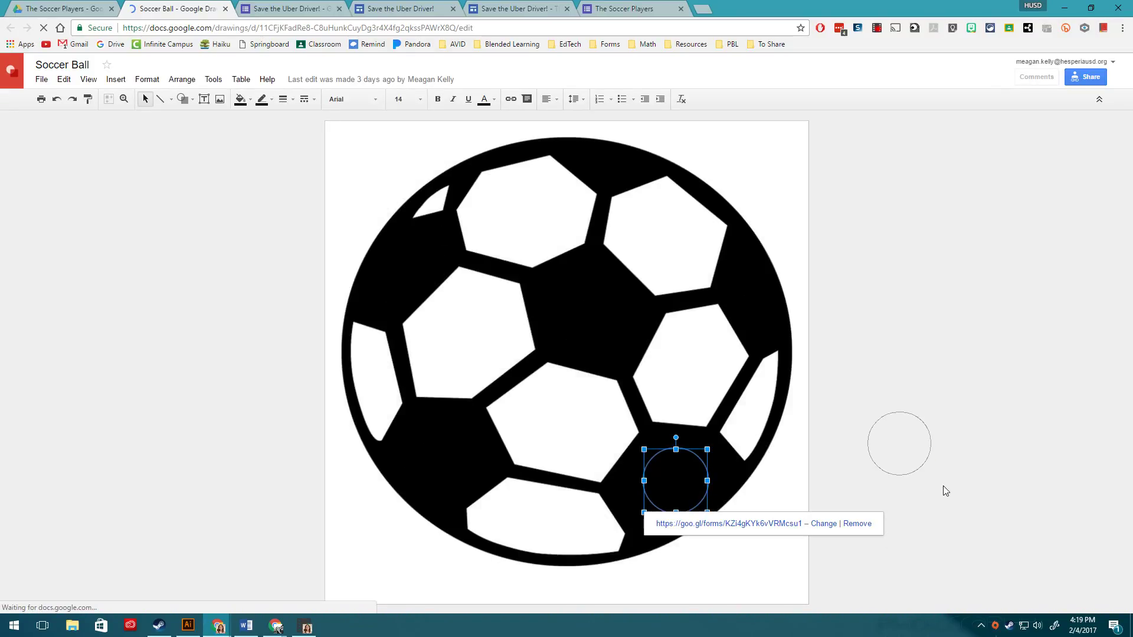
pyautogui.moveTo(943, 487); pyautogui.dragTo(944, 488)
pyautogui.click(917, 547)
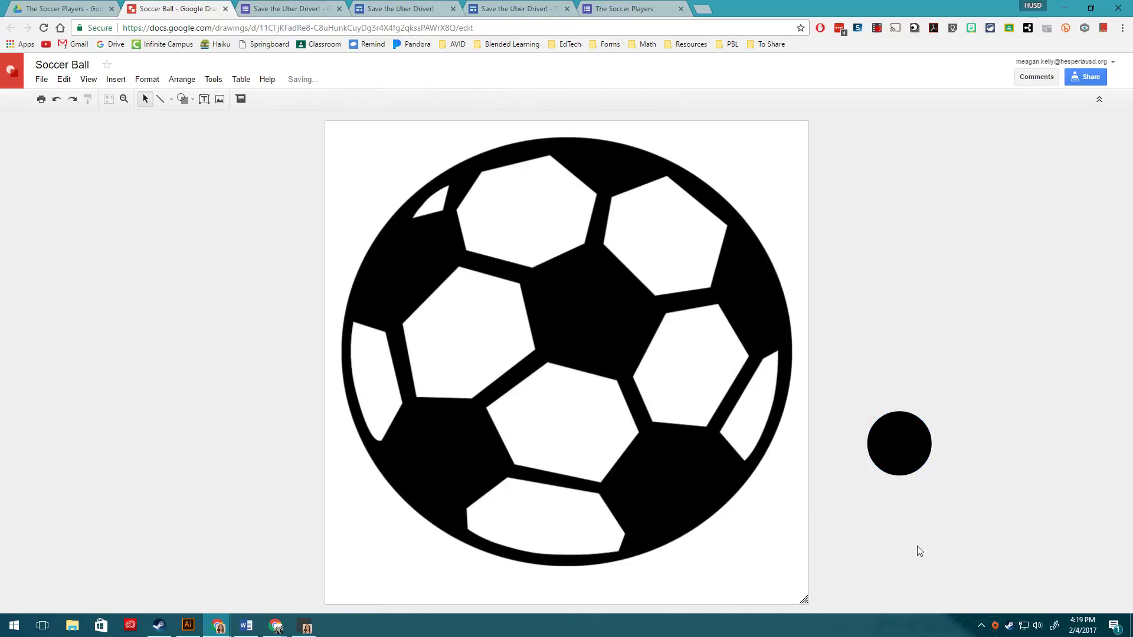
pyautogui.hotkey('ctrl', 'z')
pyautogui.click(782, 590)
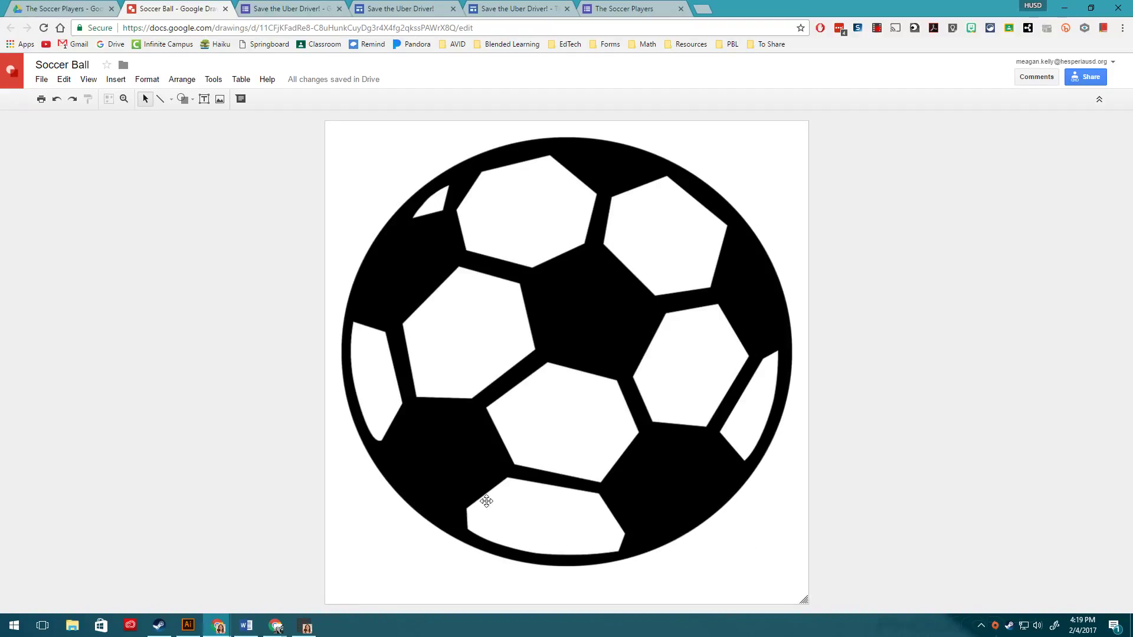
pyautogui.click(225, 9)
# - Close The Soccer Players form and open the embedded map on the site's The Writers page
pyautogui.click(540, 8)
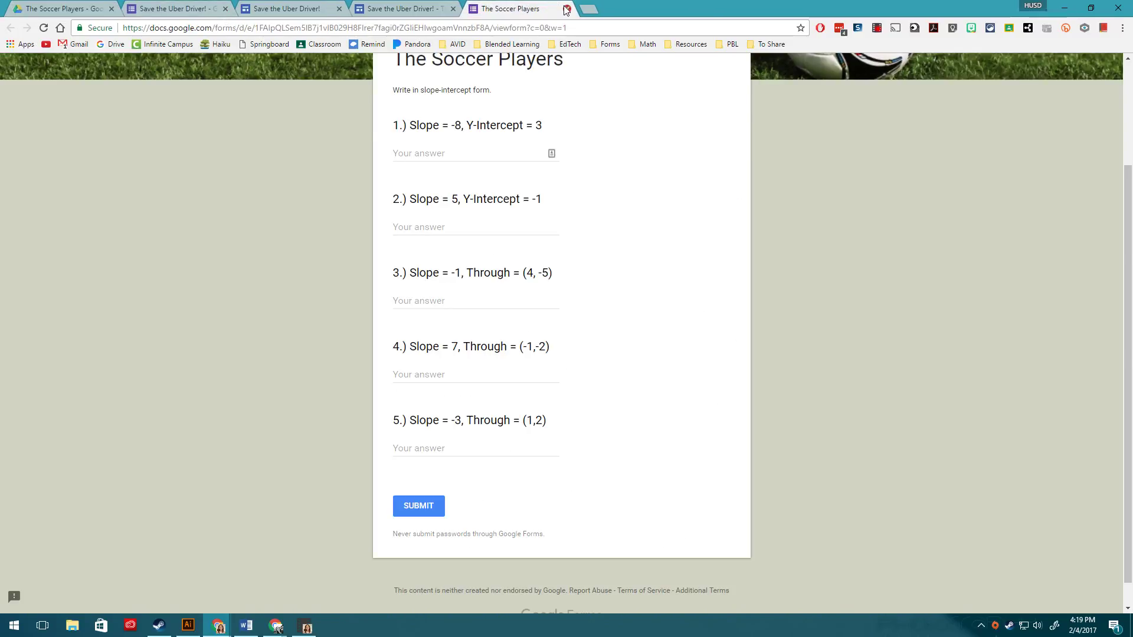
pyautogui.click(566, 9)
pyautogui.click(909, 72)
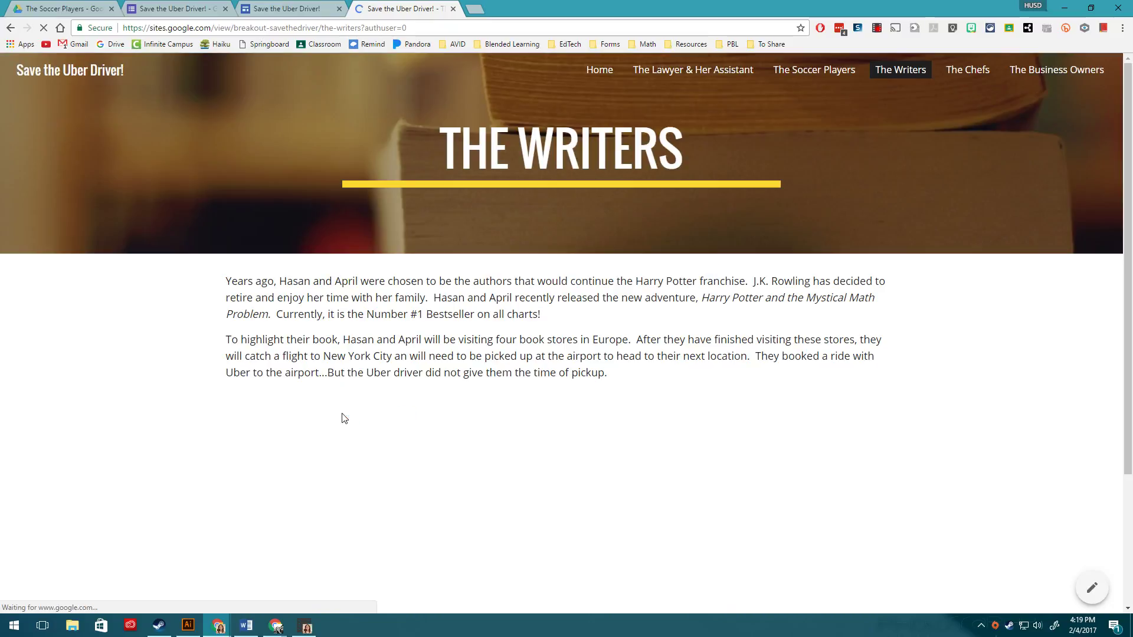
pyautogui.scroll(-2, 330, 394)
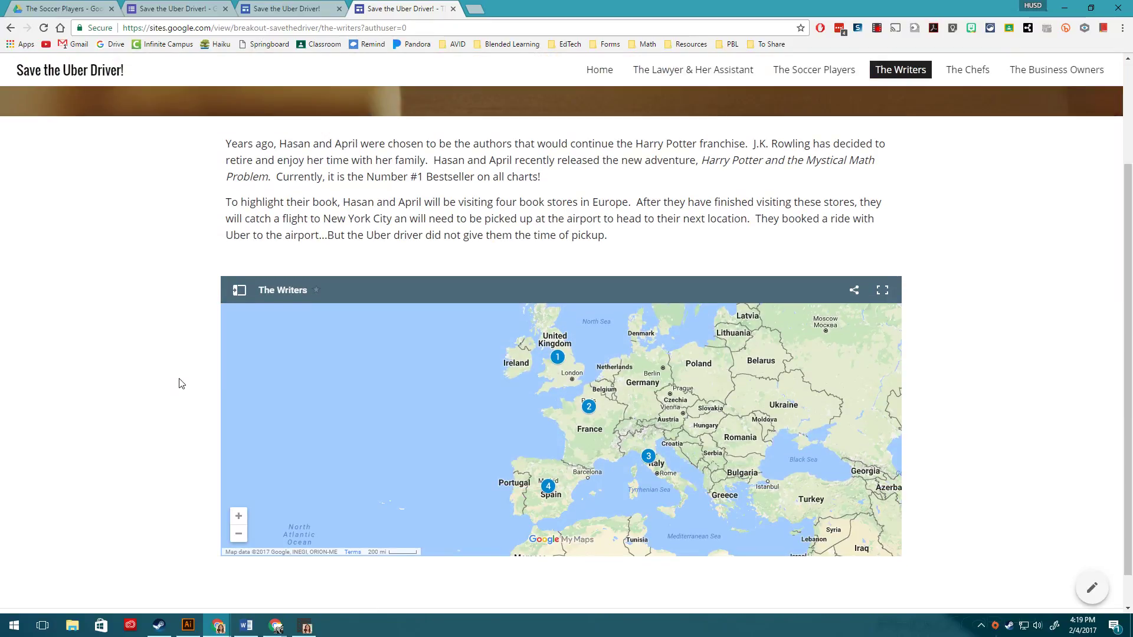
pyautogui.scroll(-1, 588, 376)
# - Read the line-equation clues in the descriptions of map markers 1, 2 and 3
pyautogui.click(573, 367)
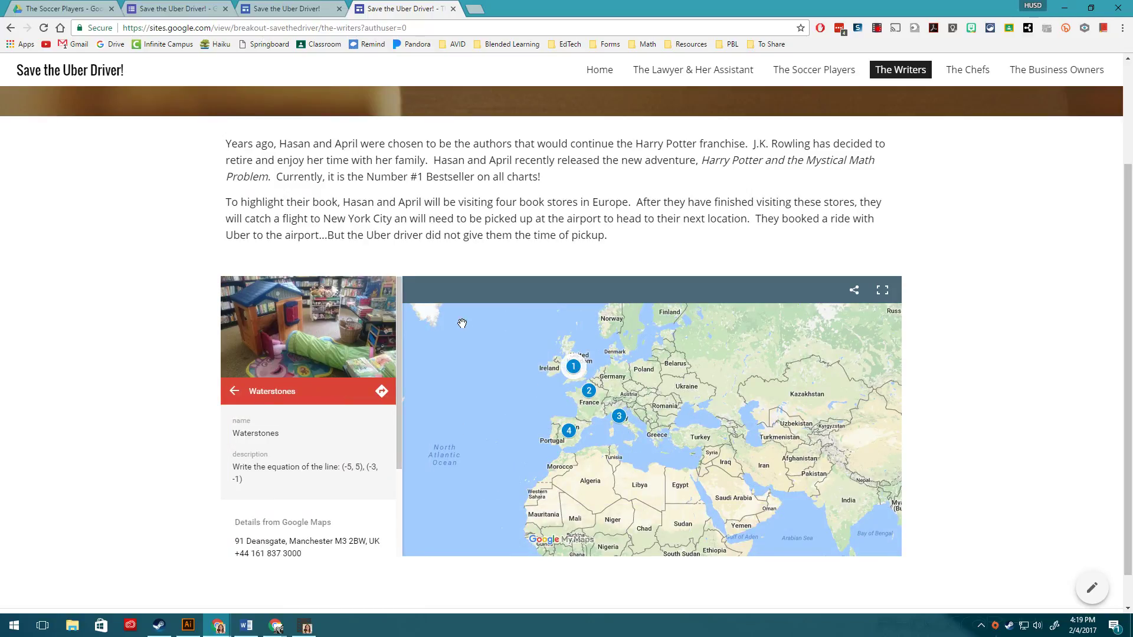
pyautogui.scroll(1, 597, 397)
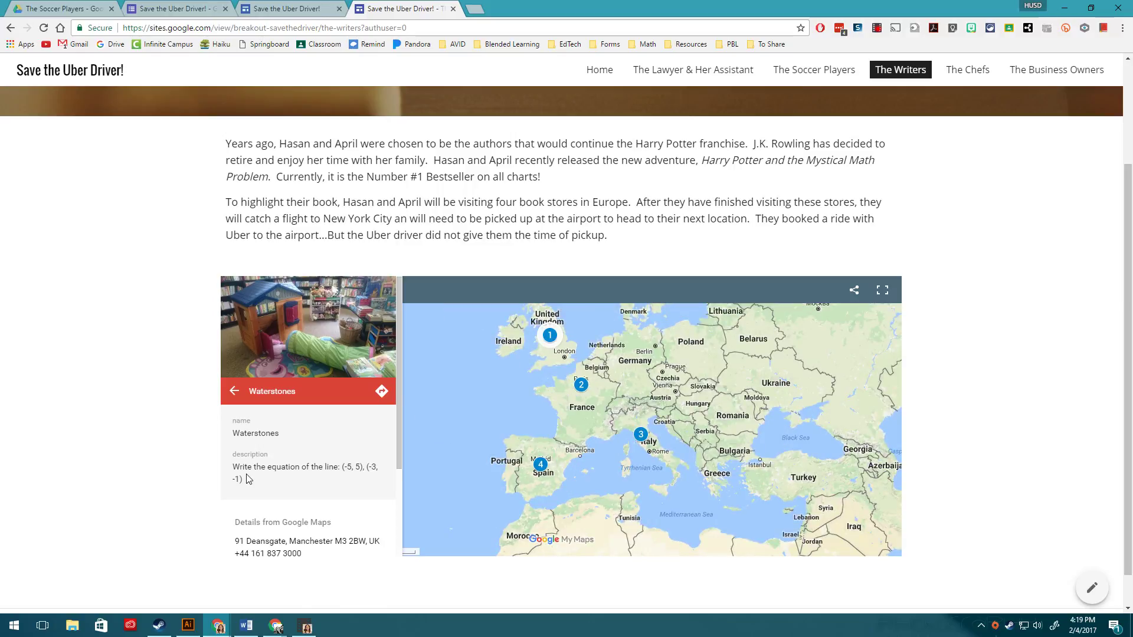
pyautogui.moveTo(235, 468); pyautogui.dragTo(264, 478)
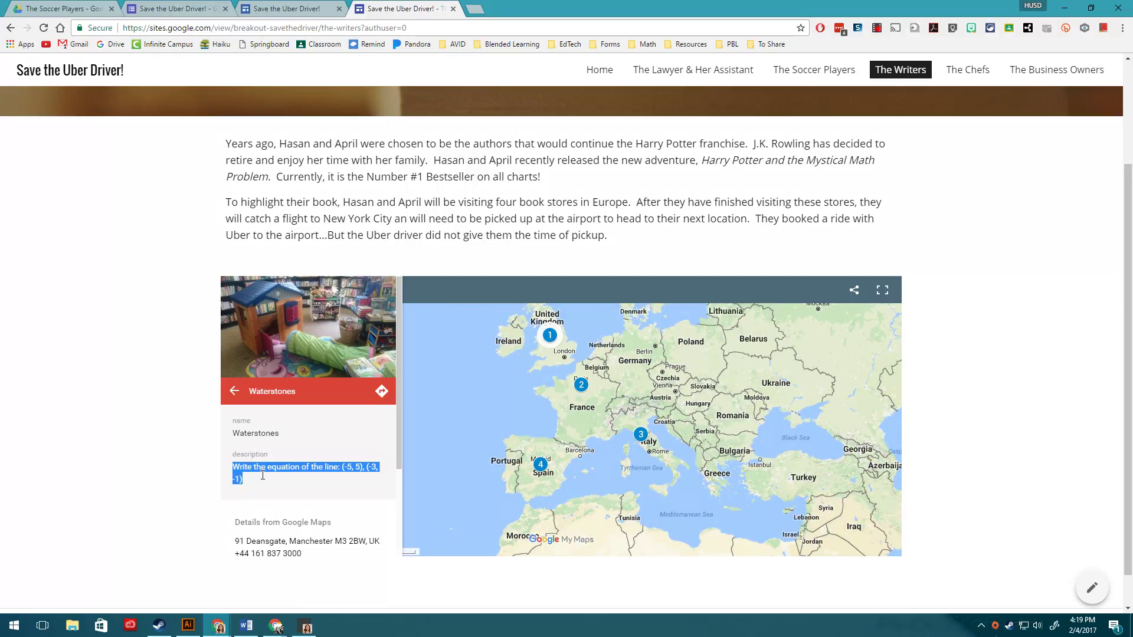
pyautogui.click(266, 481)
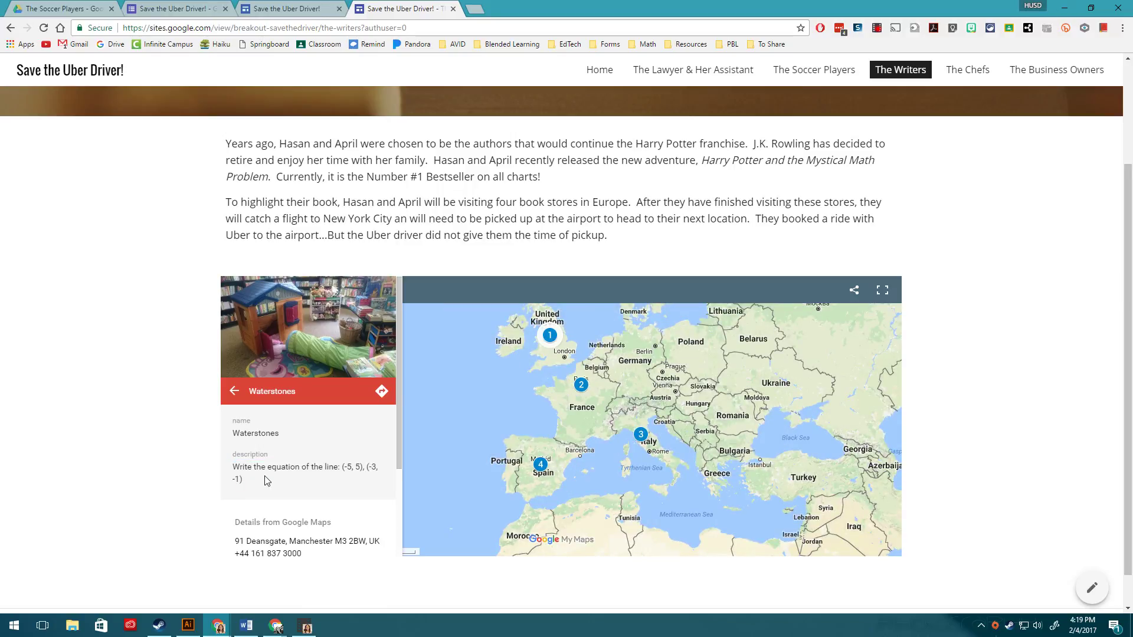
pyautogui.click(584, 389)
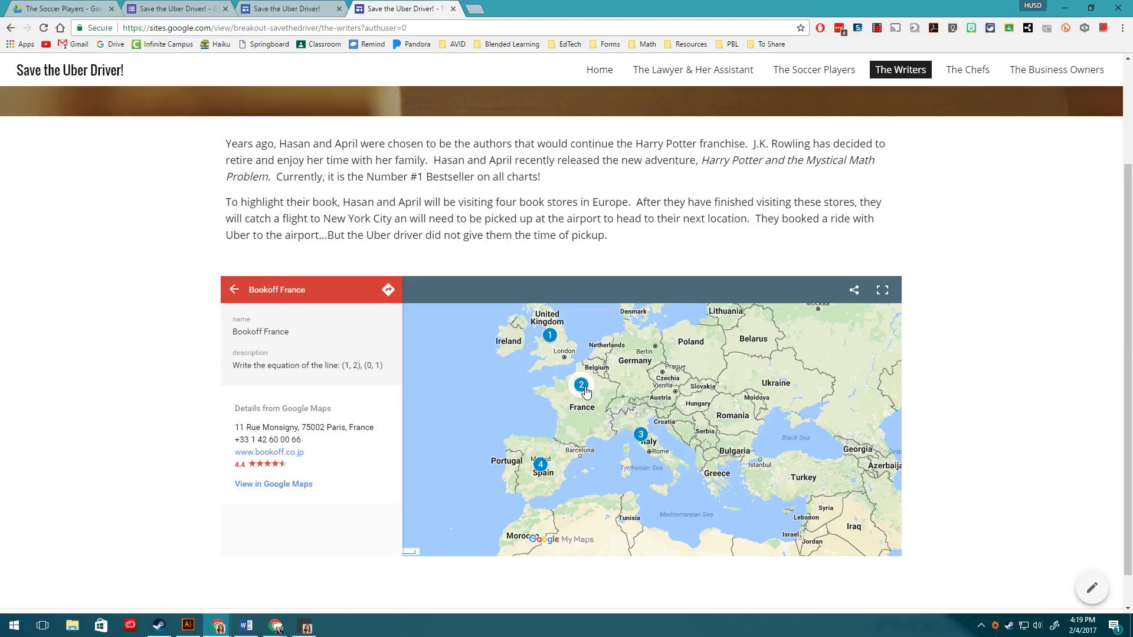
pyautogui.click(643, 436)
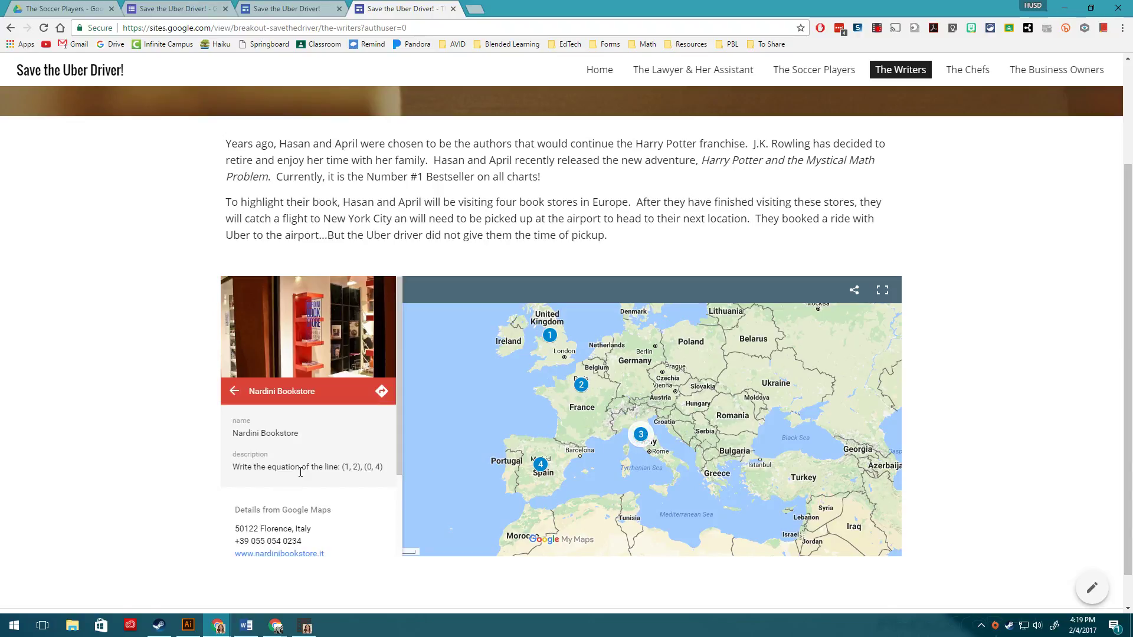
# - Open the form linked in marker 4's description, check its United Kingdom, France and Italy answer fields, and close it
pyautogui.click(540, 465)
pyautogui.click(325, 467)
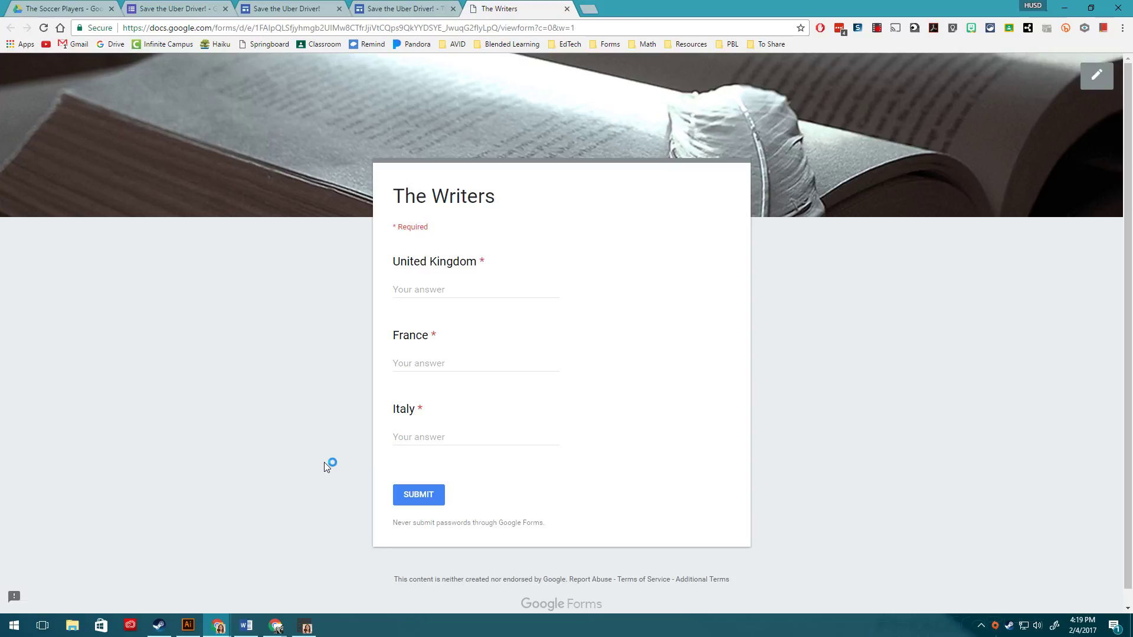
pyautogui.click(461, 288)
pyautogui.press('Tab')
pyautogui.click(445, 436)
pyautogui.click(567, 8)
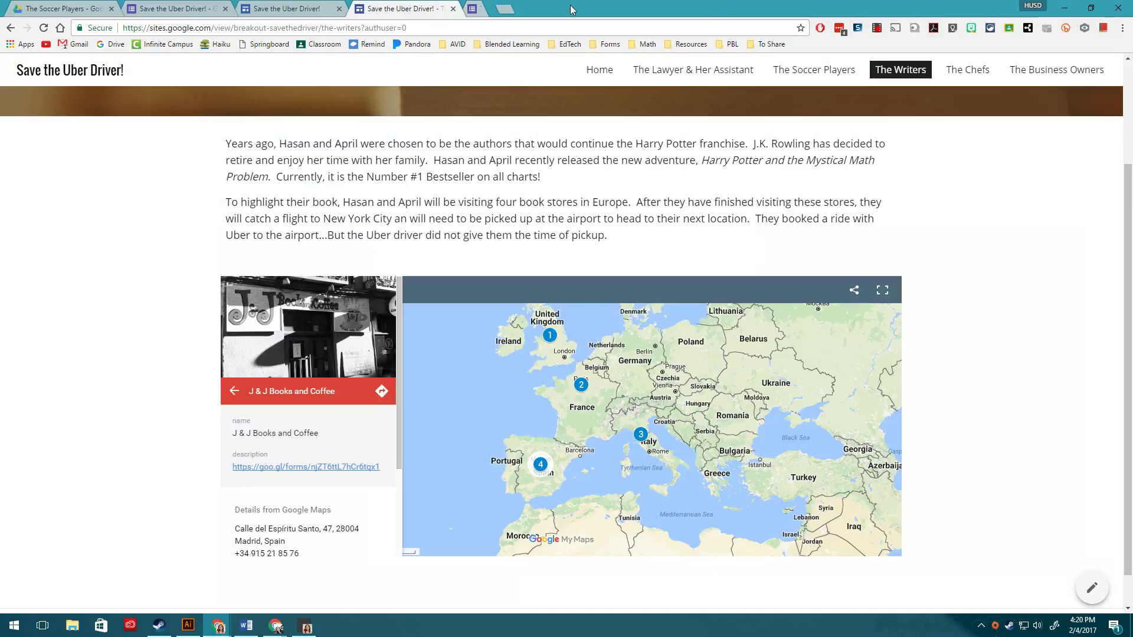
# - Open the site's The Chefs page and read the scrambled link fragments in the embedded presentation through slide 6
pyautogui.click(979, 74)
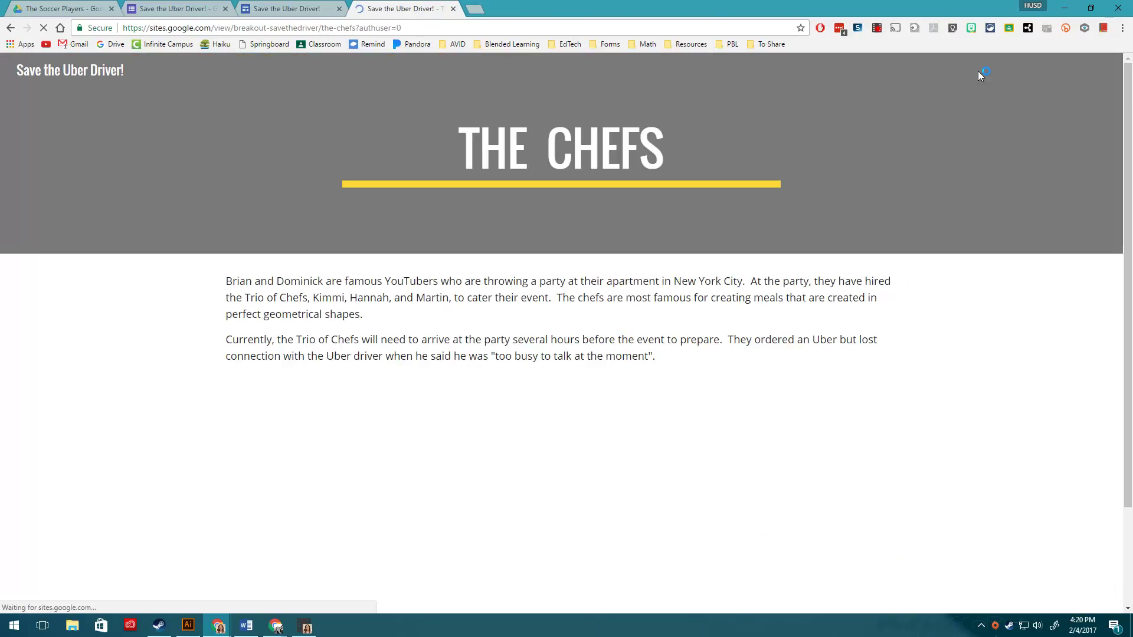
pyautogui.scroll(-2, 668, 236)
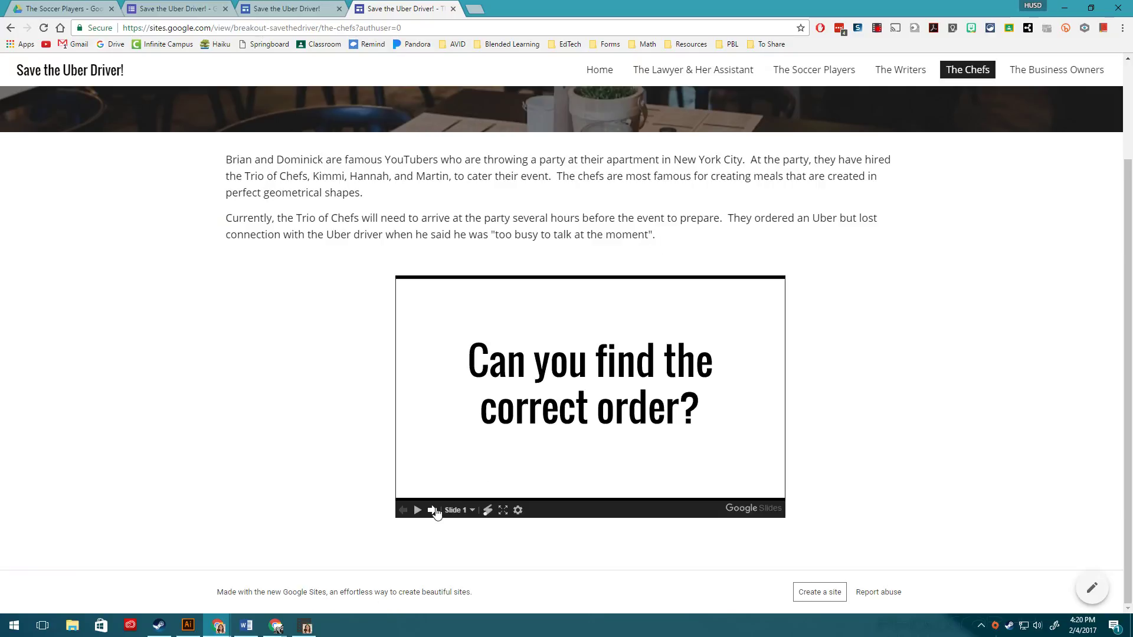
pyautogui.click(432, 511)
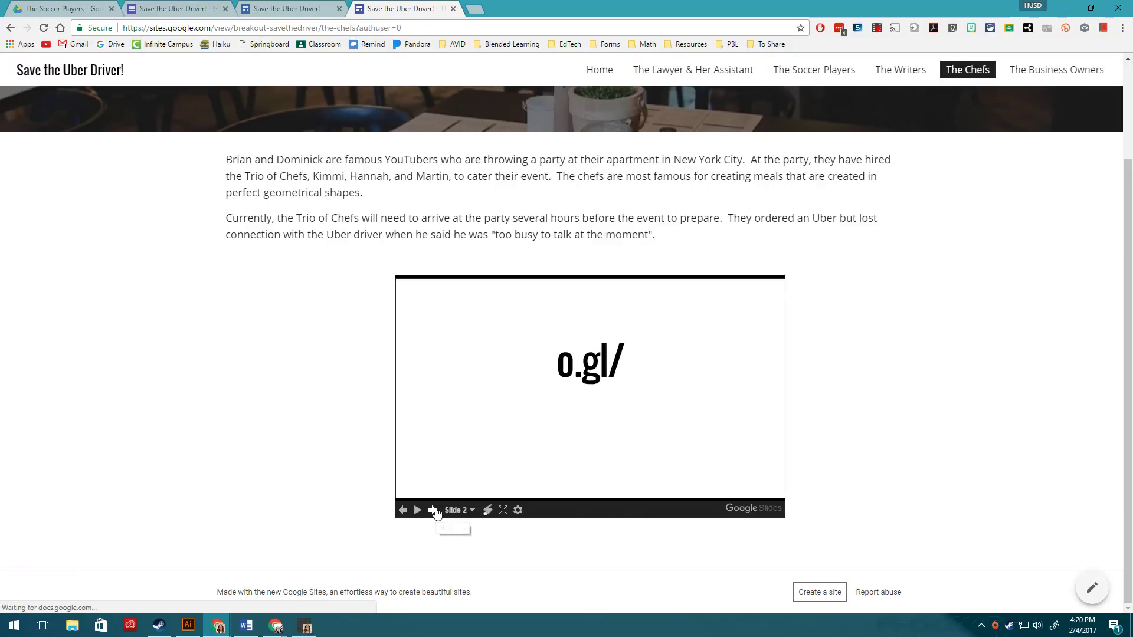
pyautogui.click(432, 510)
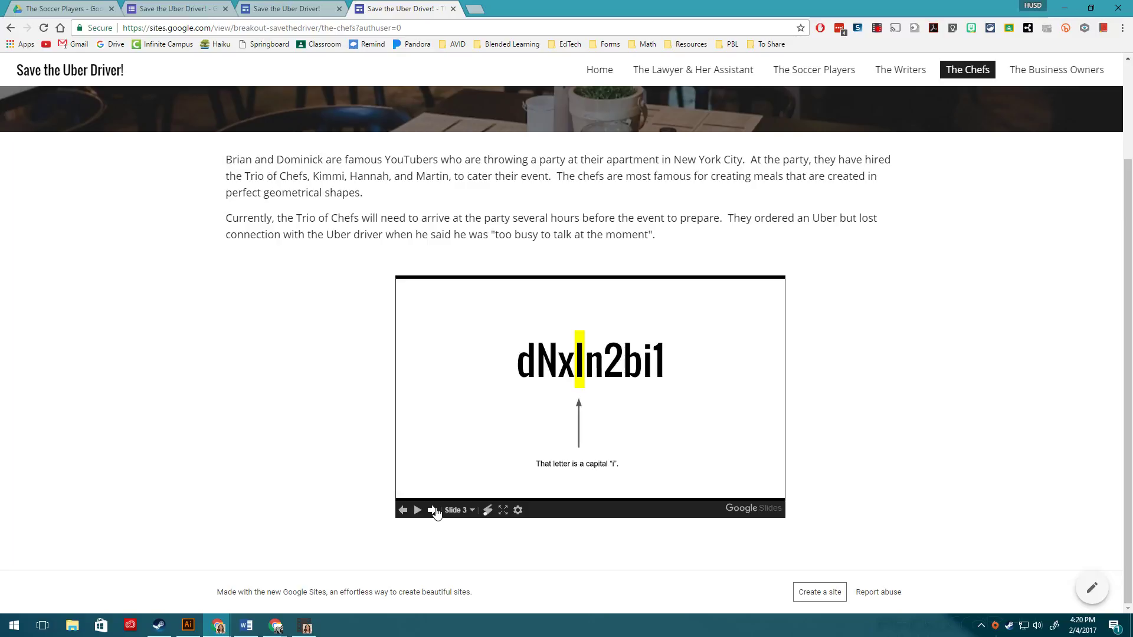
pyautogui.click(433, 510)
pyautogui.click(433, 510)
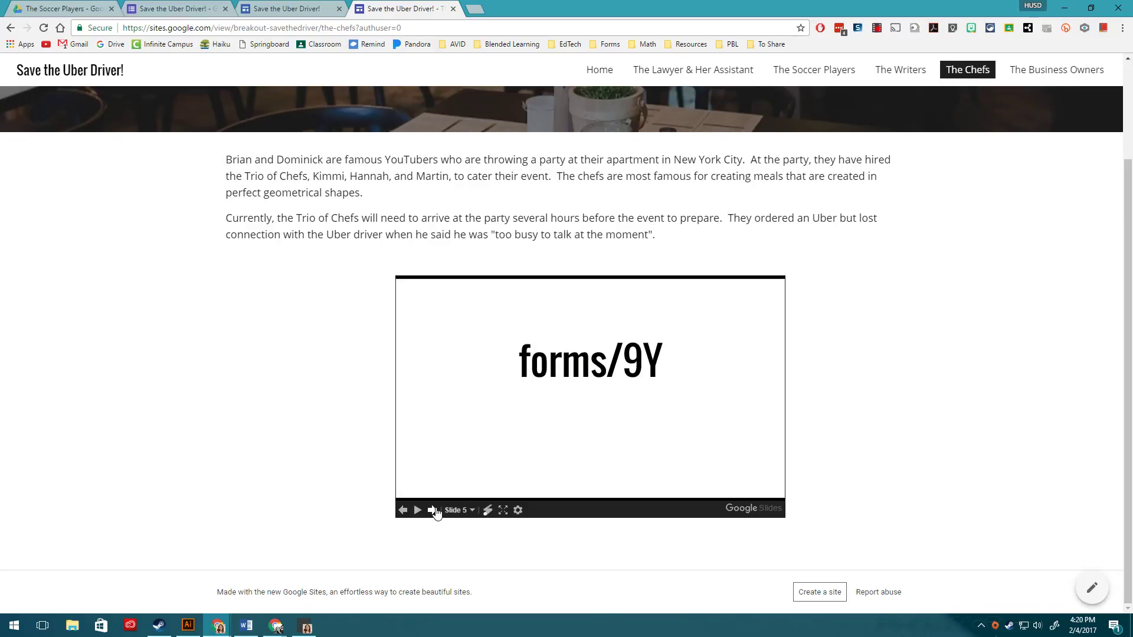
pyautogui.click(433, 512)
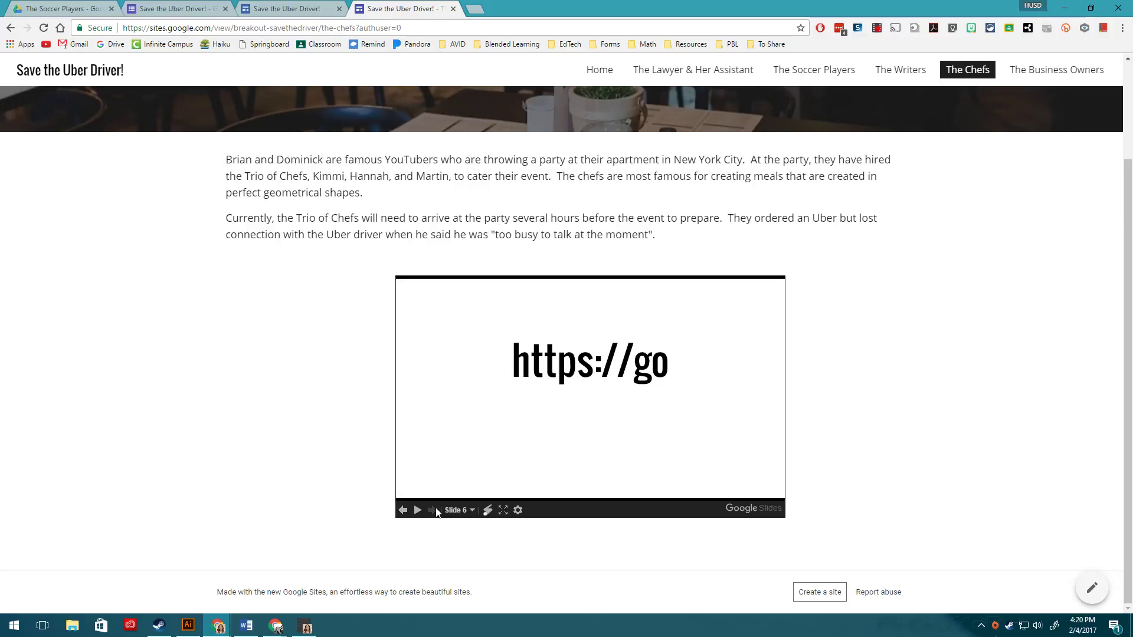
# - Open The Chefs folder inside the Save the Uber Driver! Drive folder and check its presentation and form
pyautogui.click(62, 8)
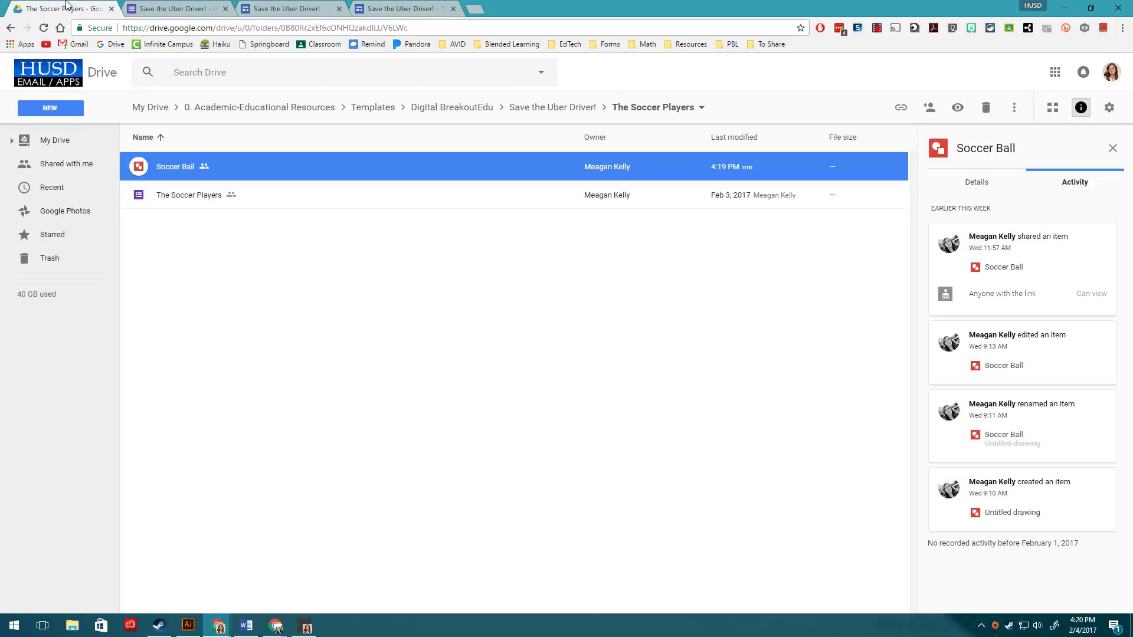
pyautogui.click(541, 108)
pyautogui.doubleClick(209, 196)
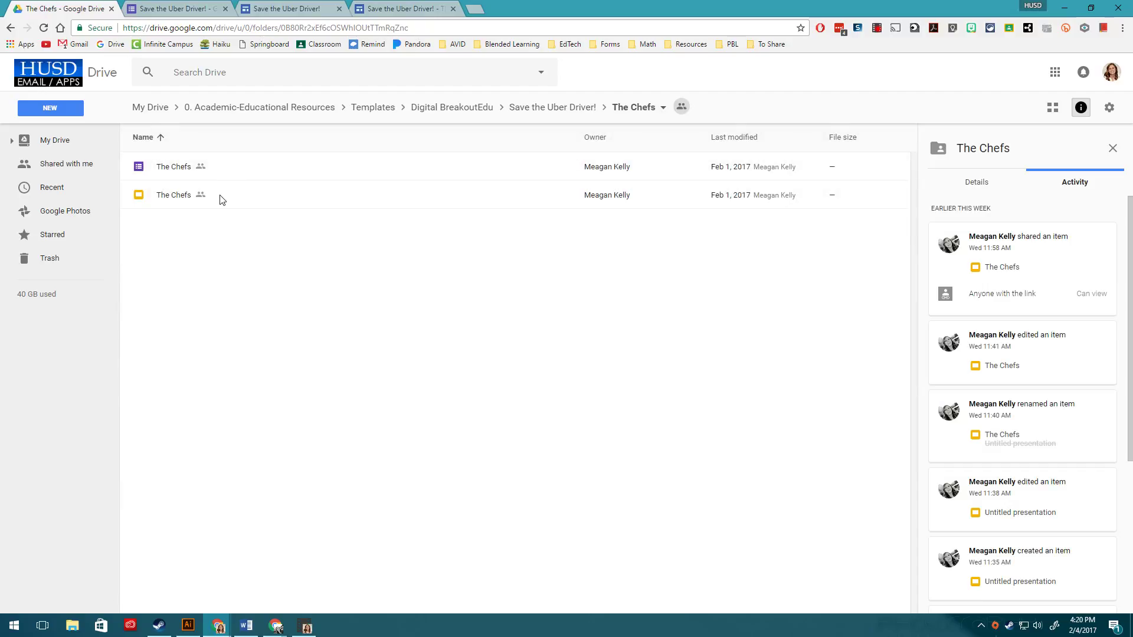
pyautogui.click(221, 197)
pyautogui.click(225, 170)
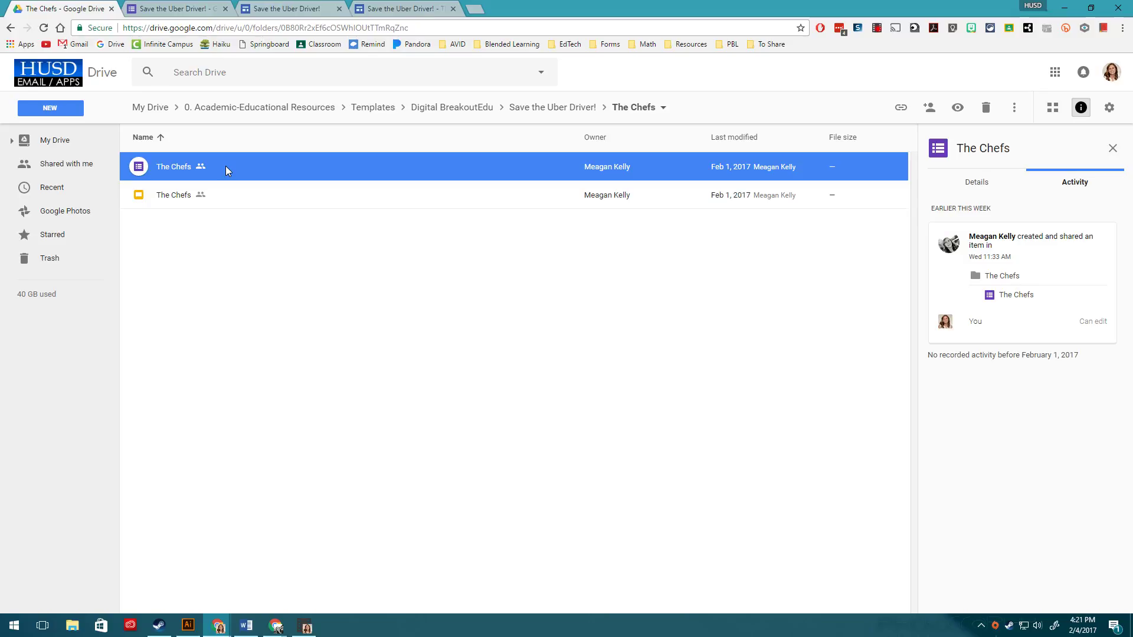
# - Go to the site's The Business Owners page and open the jigsaw puzzle linked from the Math & Mingle heart image
pyautogui.click(383, 7)
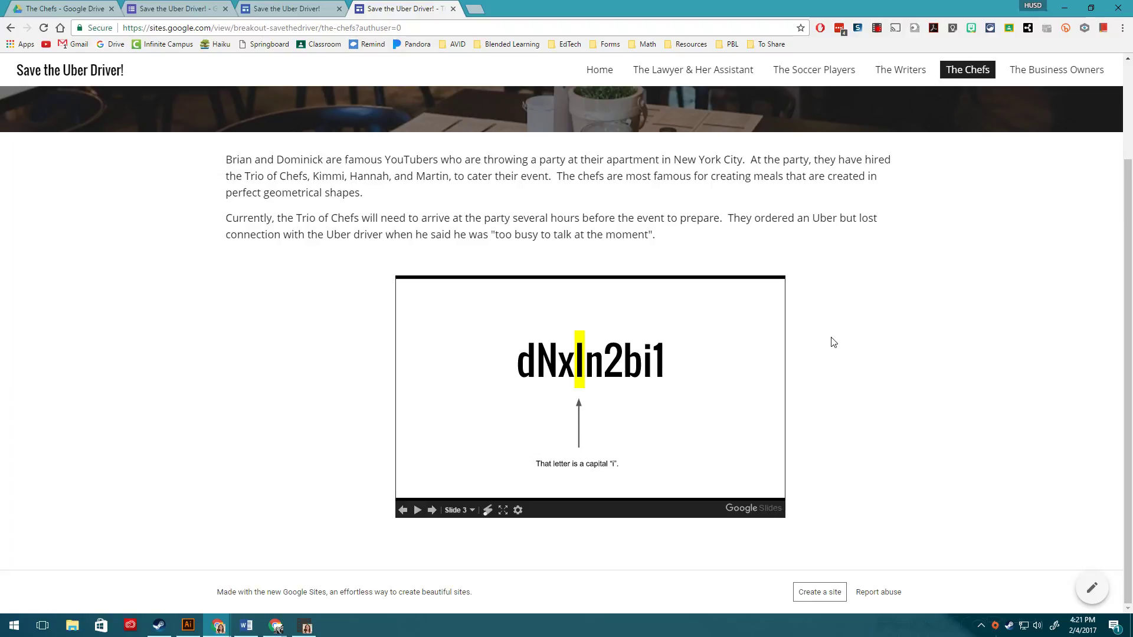
pyautogui.click(1040, 68)
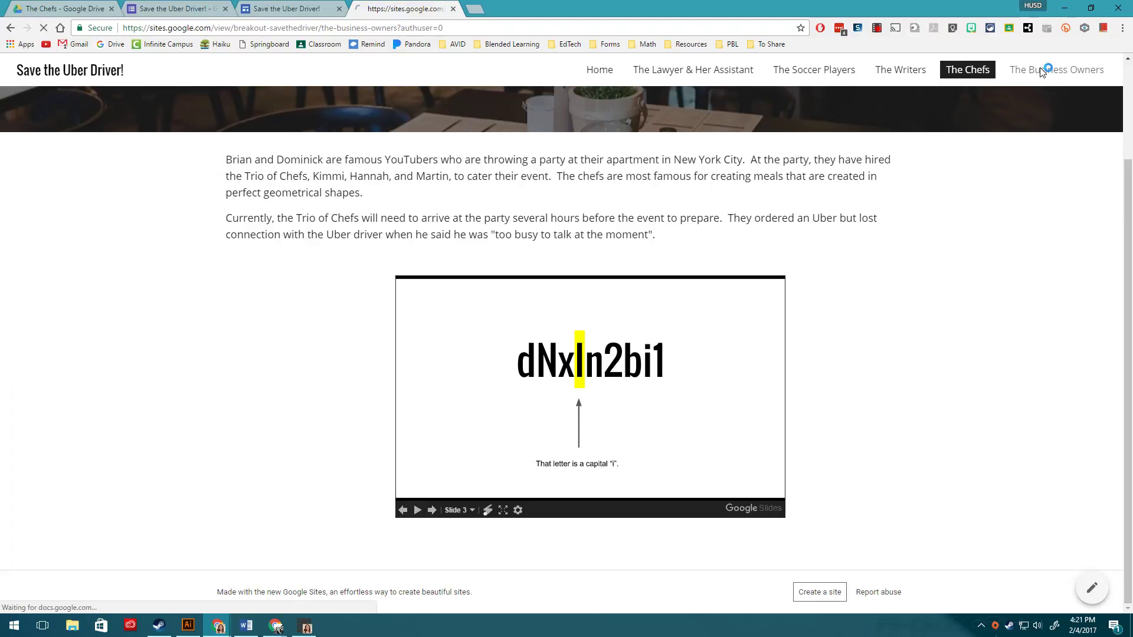
pyautogui.scroll(-2, 804, 293)
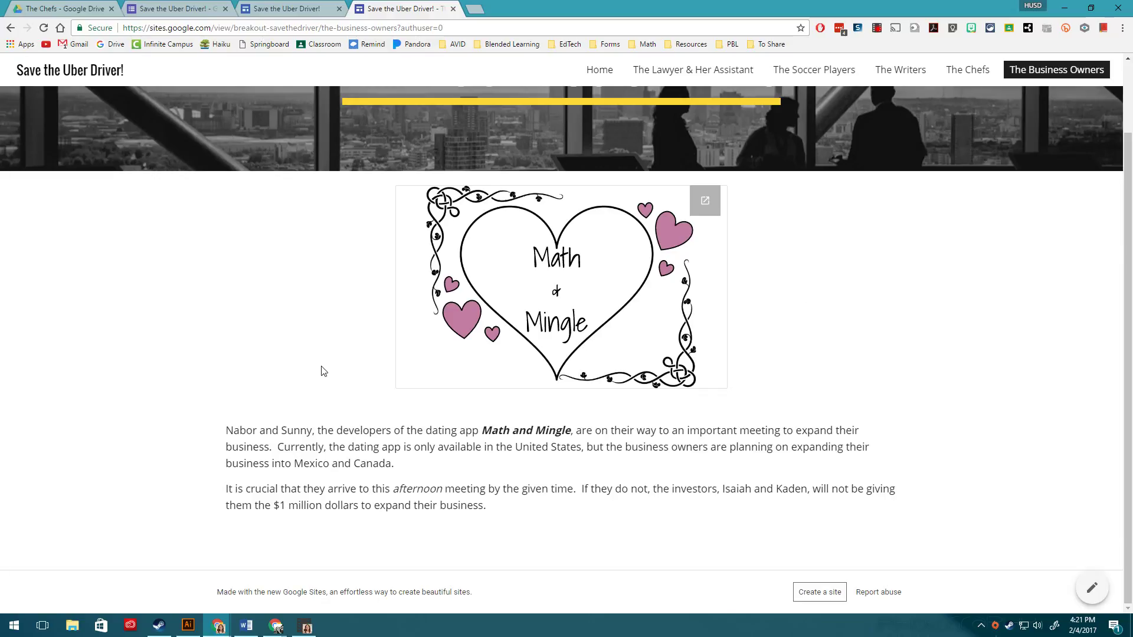
pyautogui.click(496, 345)
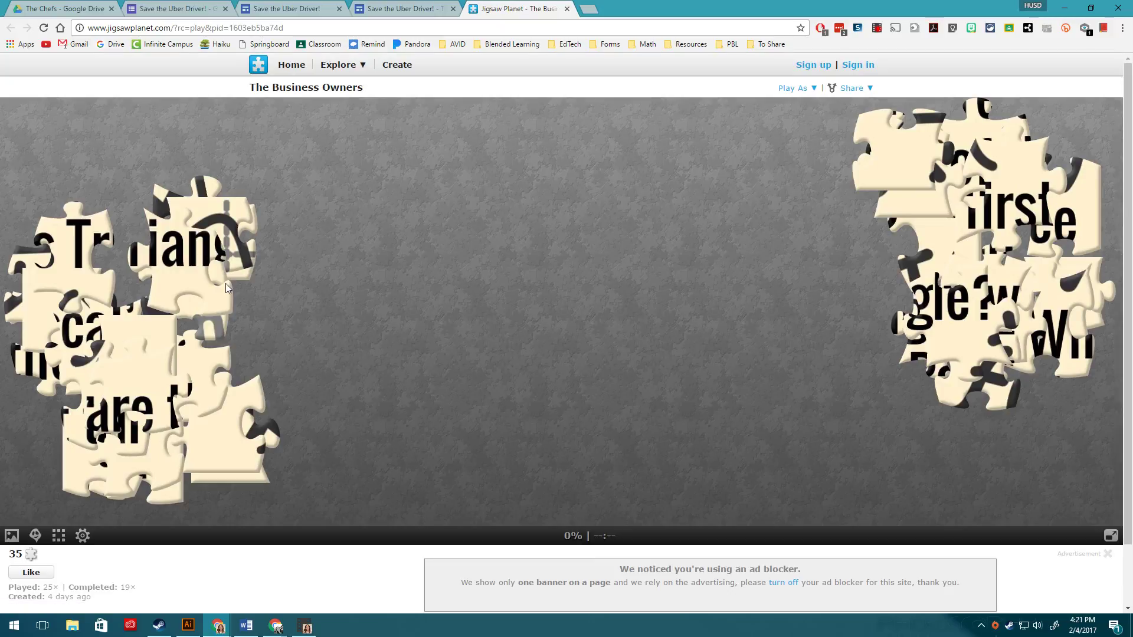
# - Spread several pieces of The Business Owners jigsaw from the side piles into the empty middle area
pyautogui.moveTo(207, 282); pyautogui.dragTo(534, 267)
pyautogui.moveTo(181, 269); pyautogui.dragTo(641, 134)
pyautogui.moveTo(522, 236); pyautogui.dragTo(593, 377)
pyautogui.moveTo(897, 337); pyautogui.dragTo(531, 253)
pyautogui.moveTo(902, 177); pyautogui.dragTo(684, 452)
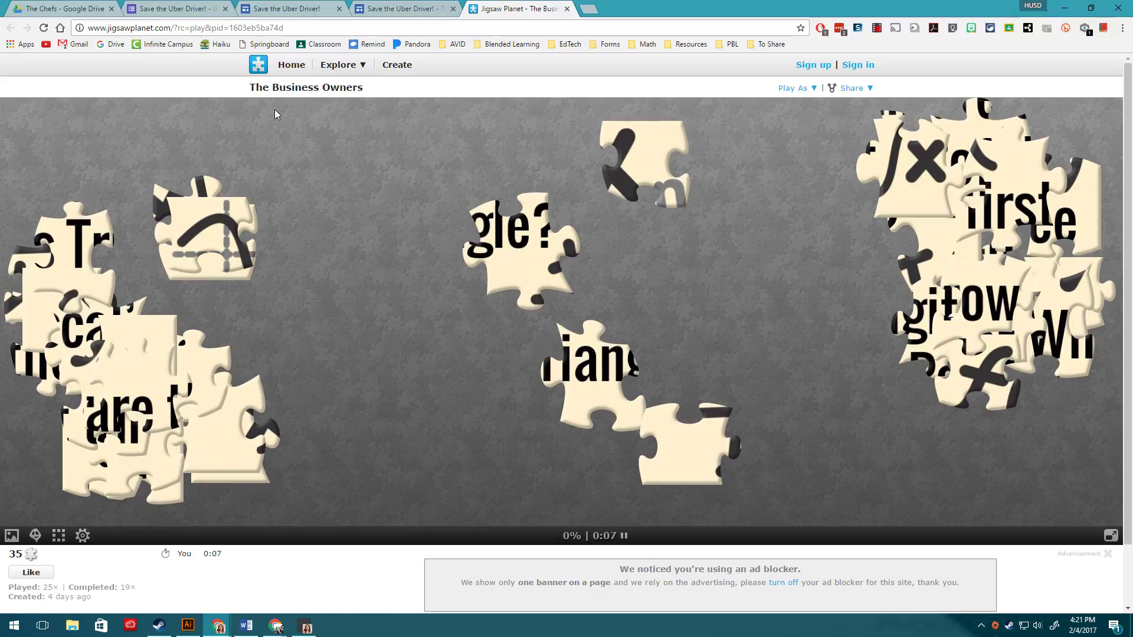
# - Open The Business Owners folder in Drive and view the drawing that the jigsaw puzzle was made from
pyautogui.click(66, 8)
pyautogui.click(553, 107)
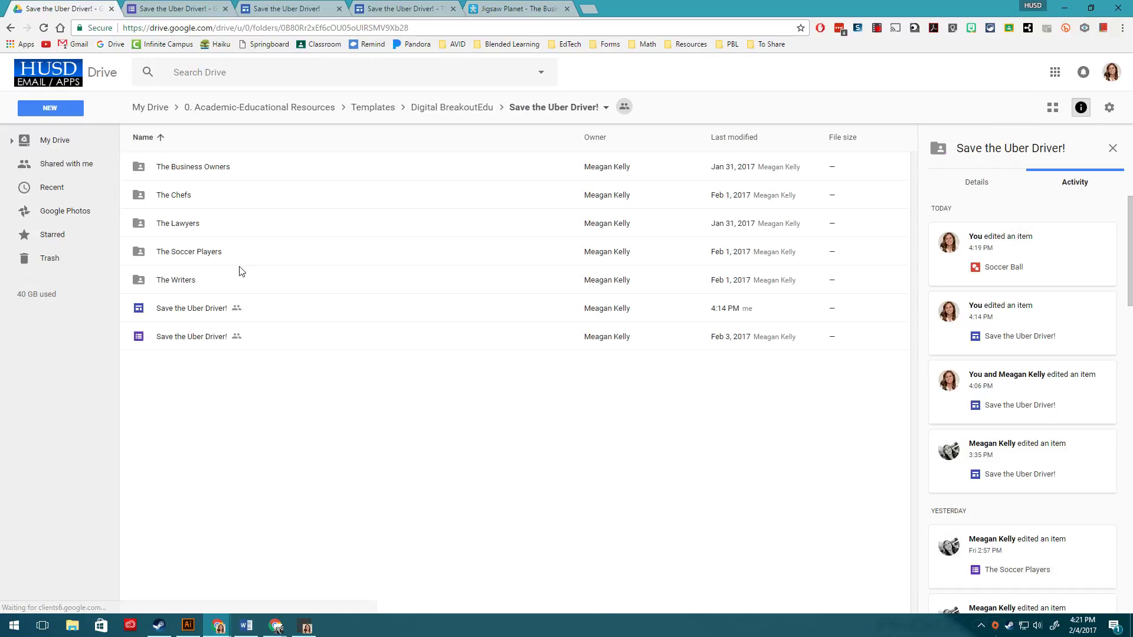
pyautogui.doubleClick(199, 177)
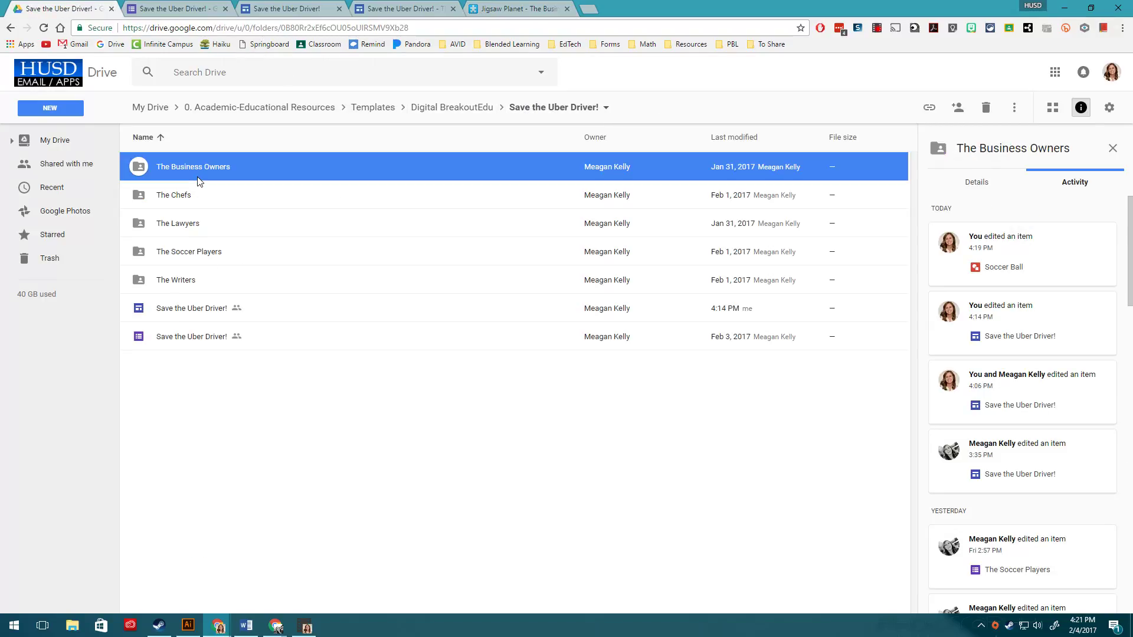
pyautogui.doubleClick(196, 195)
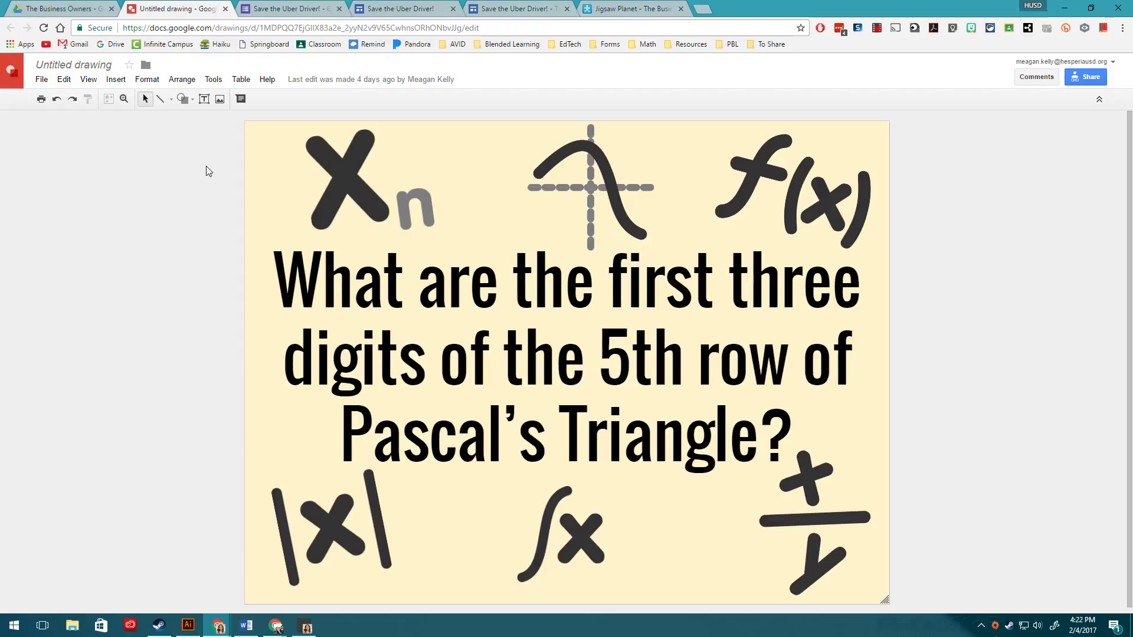
# - Move two more pieces out of the left pile of The Business Owners jigsaw, and close the puzzle
pyautogui.click(667, 8)
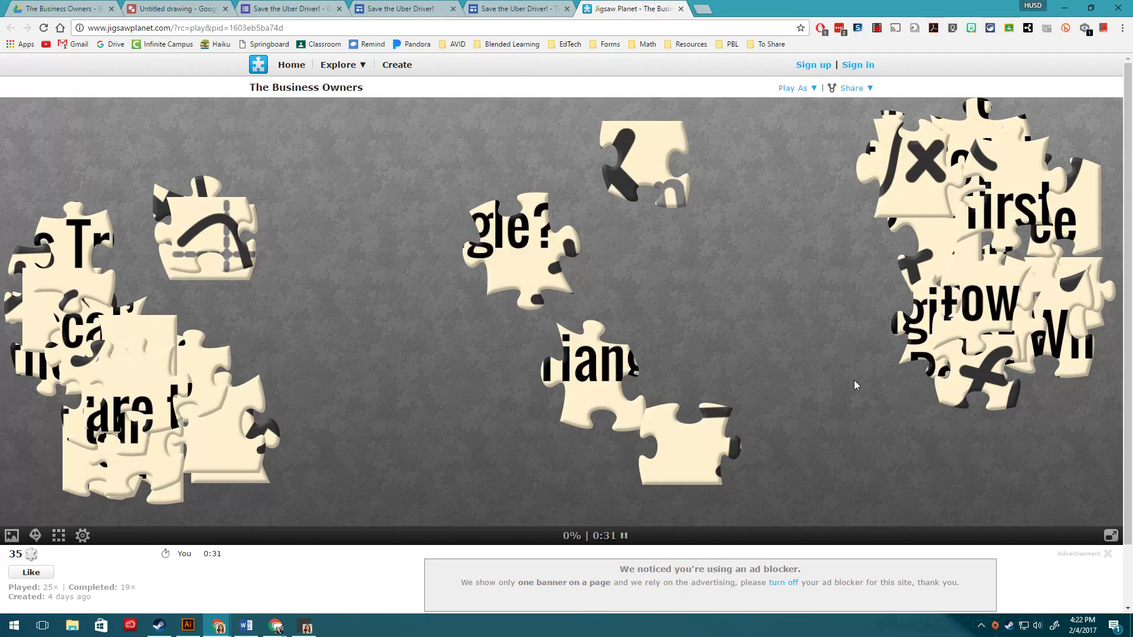
pyautogui.moveTo(183, 215); pyautogui.dragTo(324, 198)
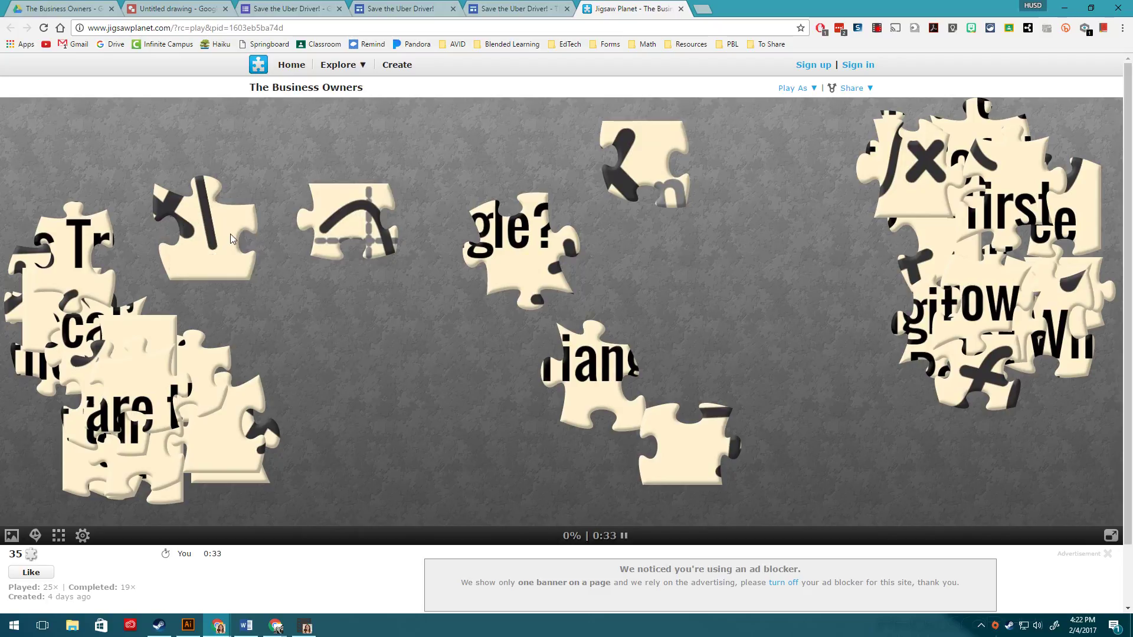
pyautogui.moveTo(222, 231); pyautogui.dragTo(439, 392)
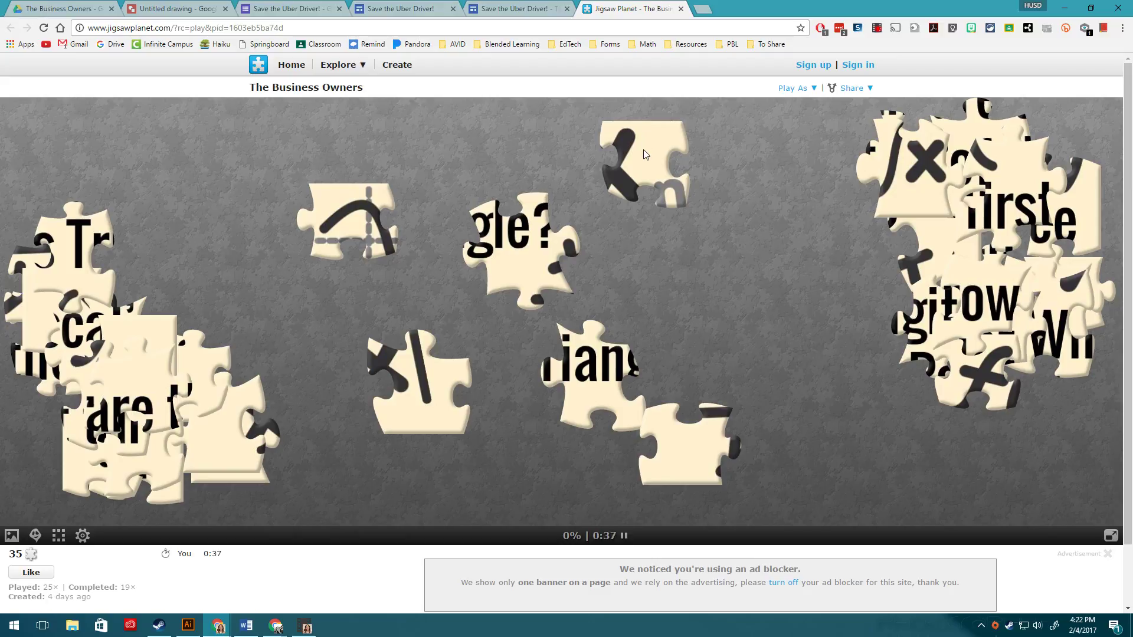
pyautogui.click(681, 9)
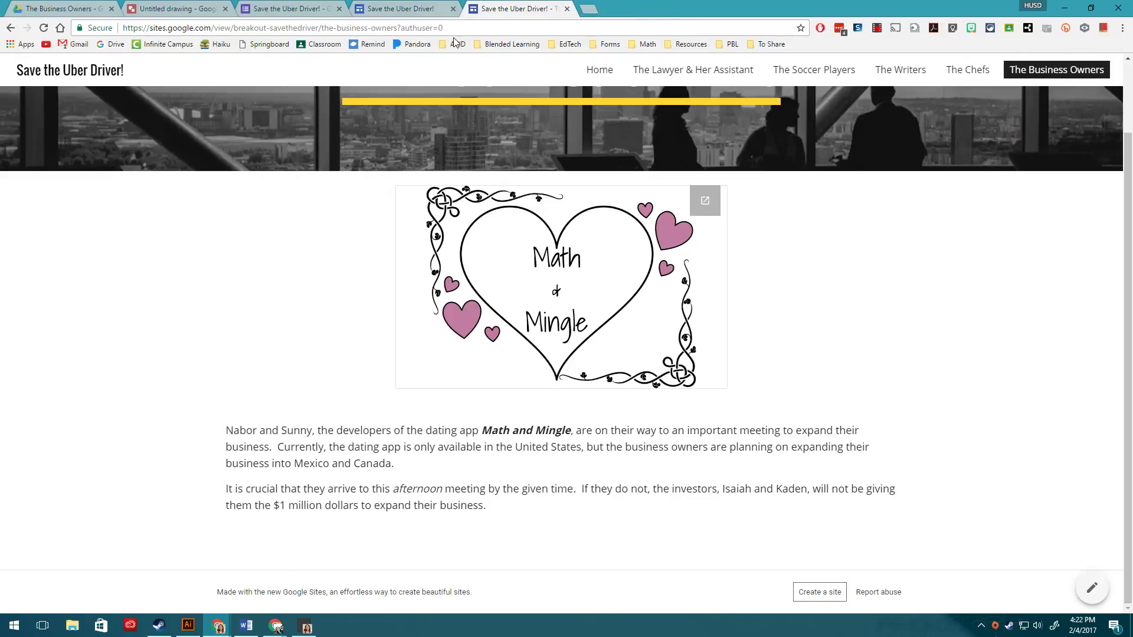
# - Switch past the Save the Uber Driver! form to the site editor and look over the Home page's header, story and embedded form
pyautogui.click(253, 7)
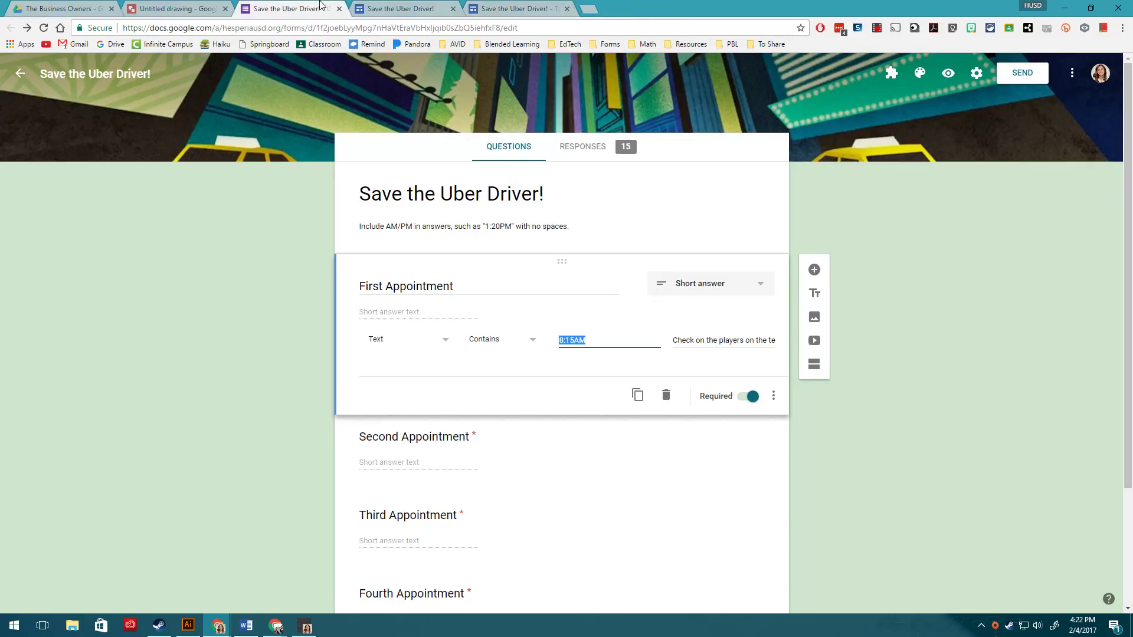
pyautogui.click(397, 8)
pyautogui.scroll(7, 757, 151)
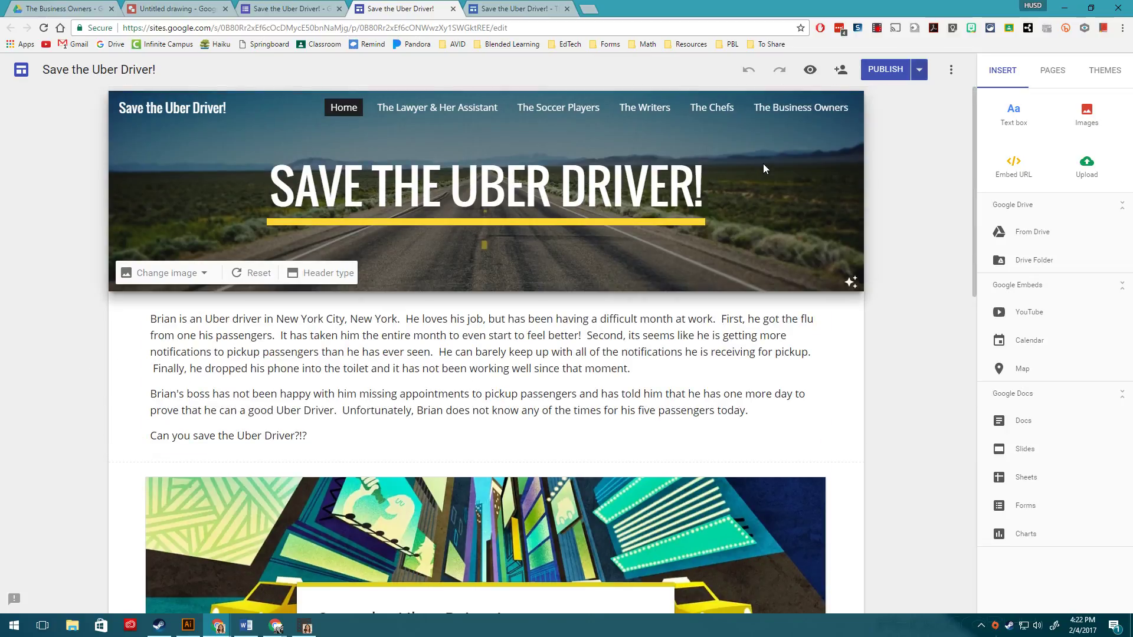
pyautogui.scroll(-2, 342, 225)
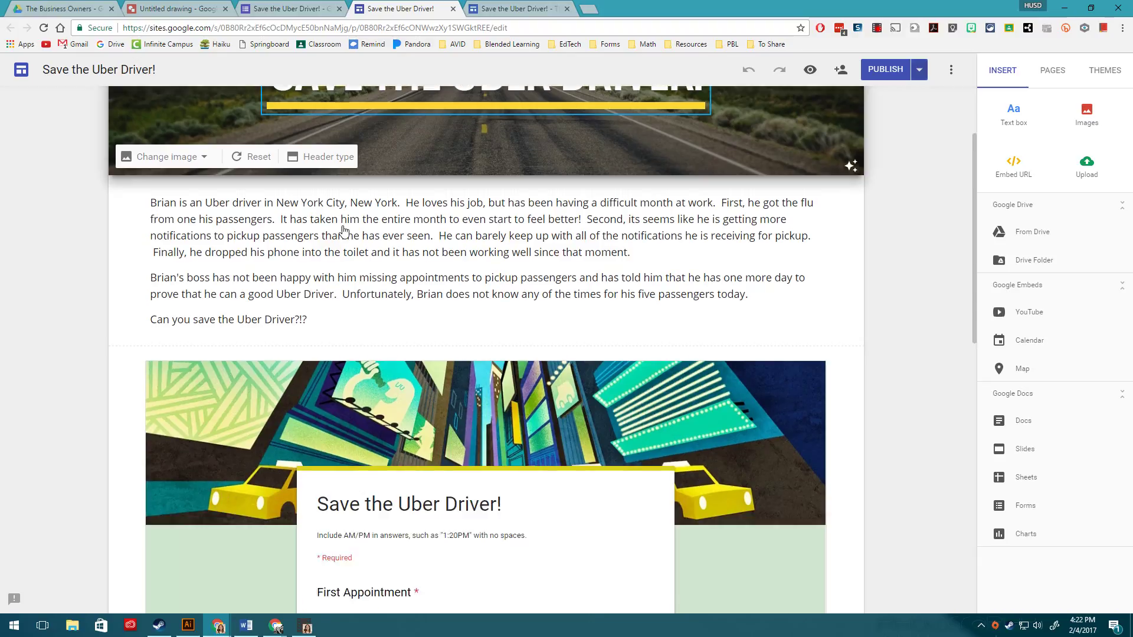
pyautogui.click(347, 360)
pyautogui.scroll(2, 346, 360)
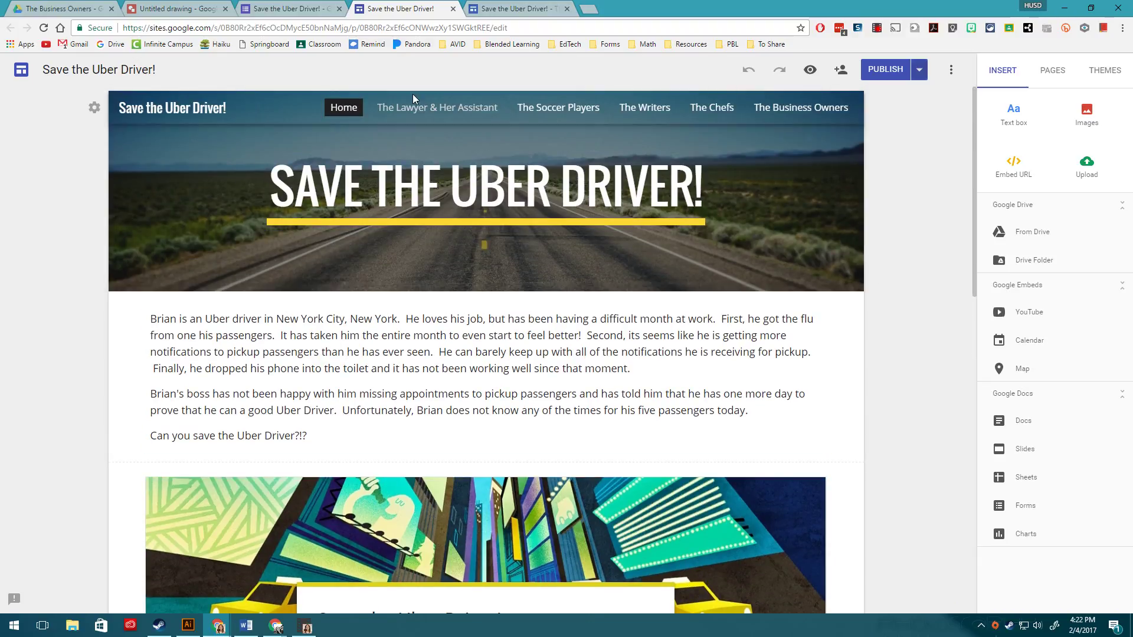
# - Select the Home page's story text box and review the text together with the embedded appointment form below it
pyautogui.click(33, 227)
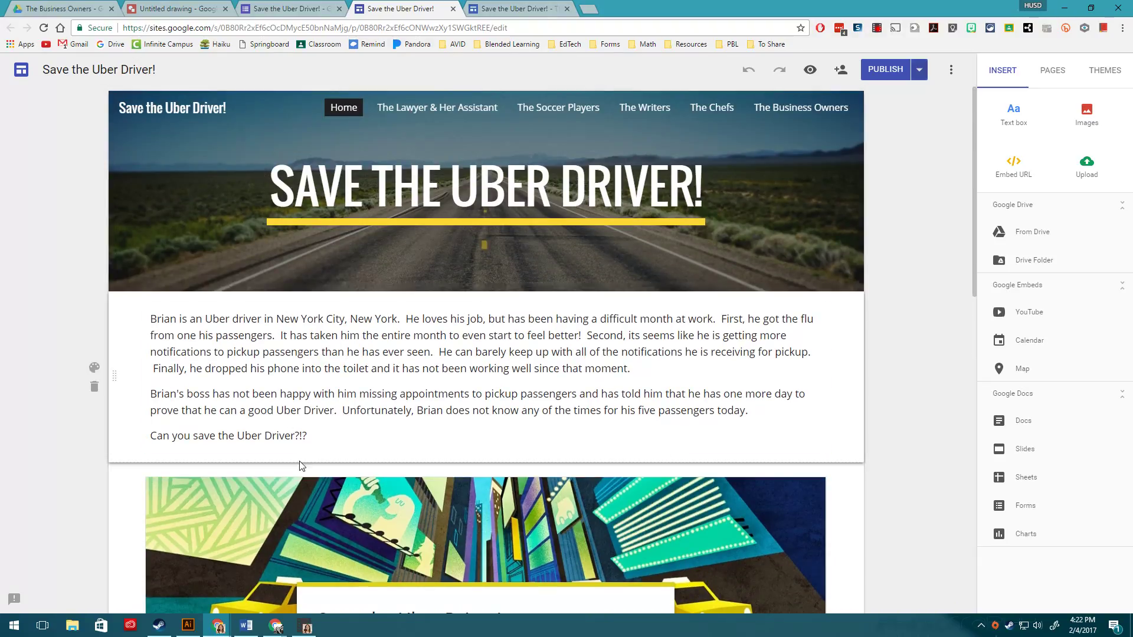
pyautogui.click(412, 342)
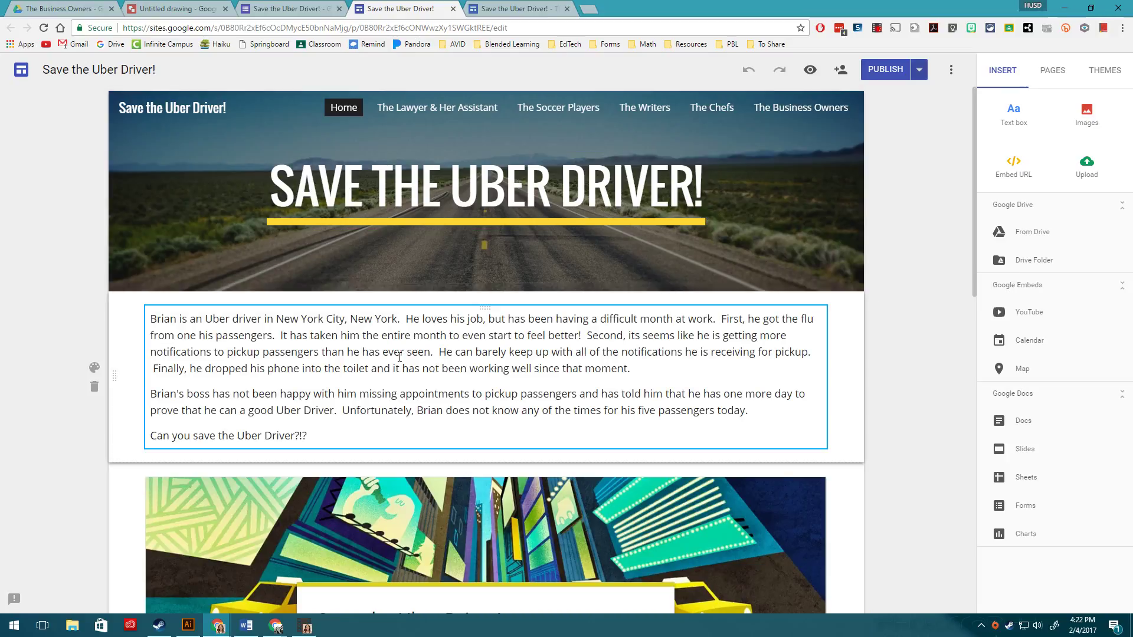
pyautogui.click(400, 356)
pyautogui.scroll(-2, 399, 357)
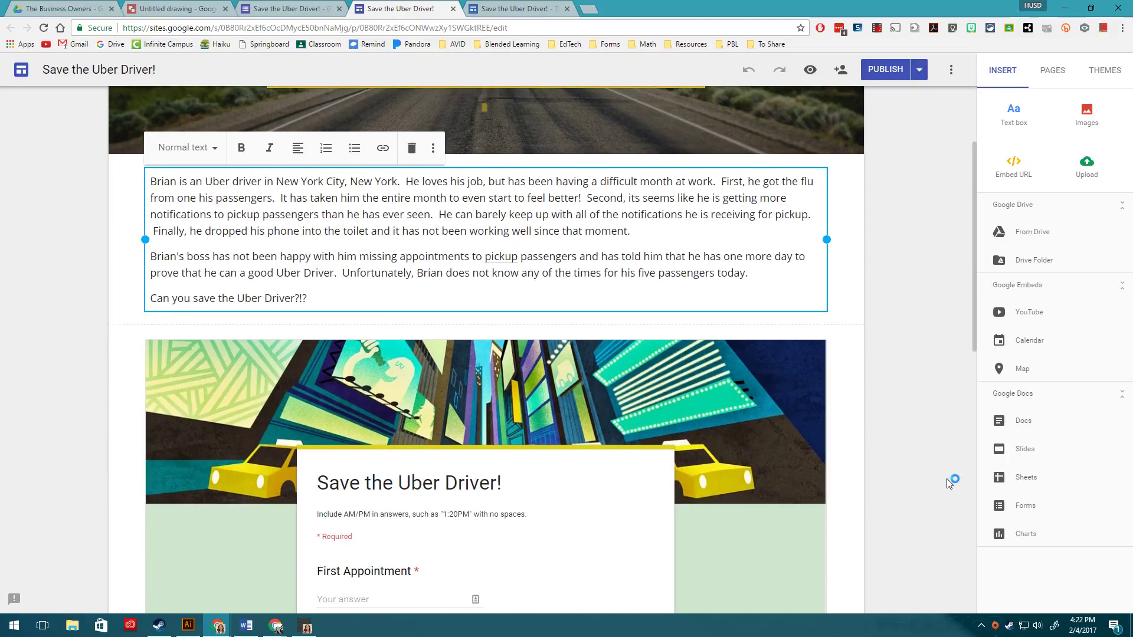
pyautogui.scroll(-4, 946, 480)
pyautogui.scroll(2, 947, 479)
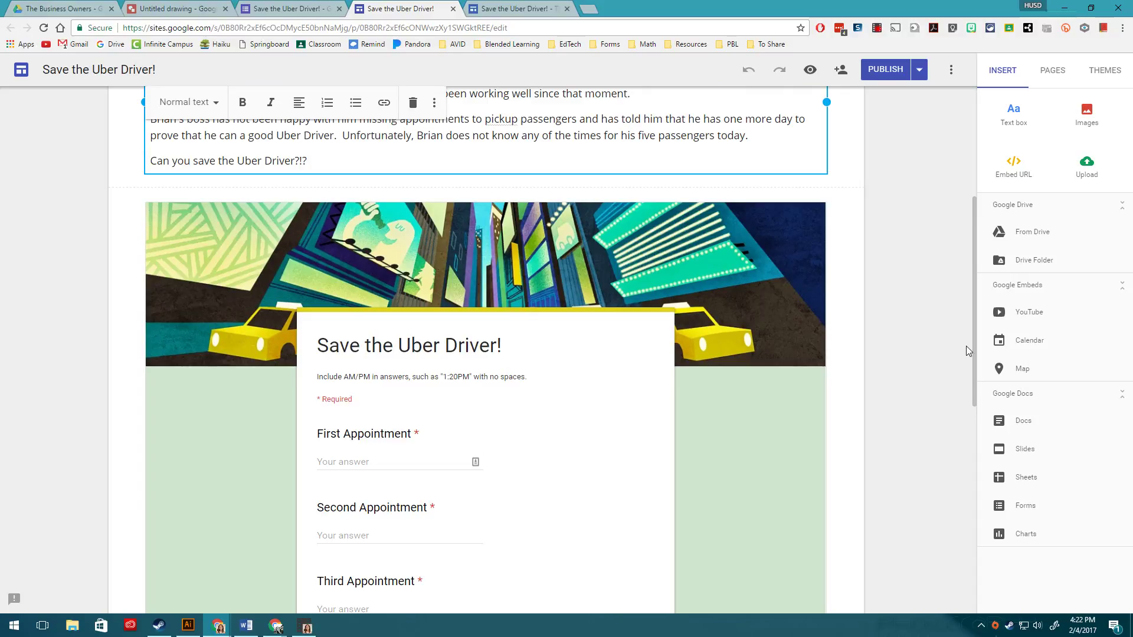
pyautogui.scroll(4, 867, 354)
pyautogui.scroll(-2, 867, 354)
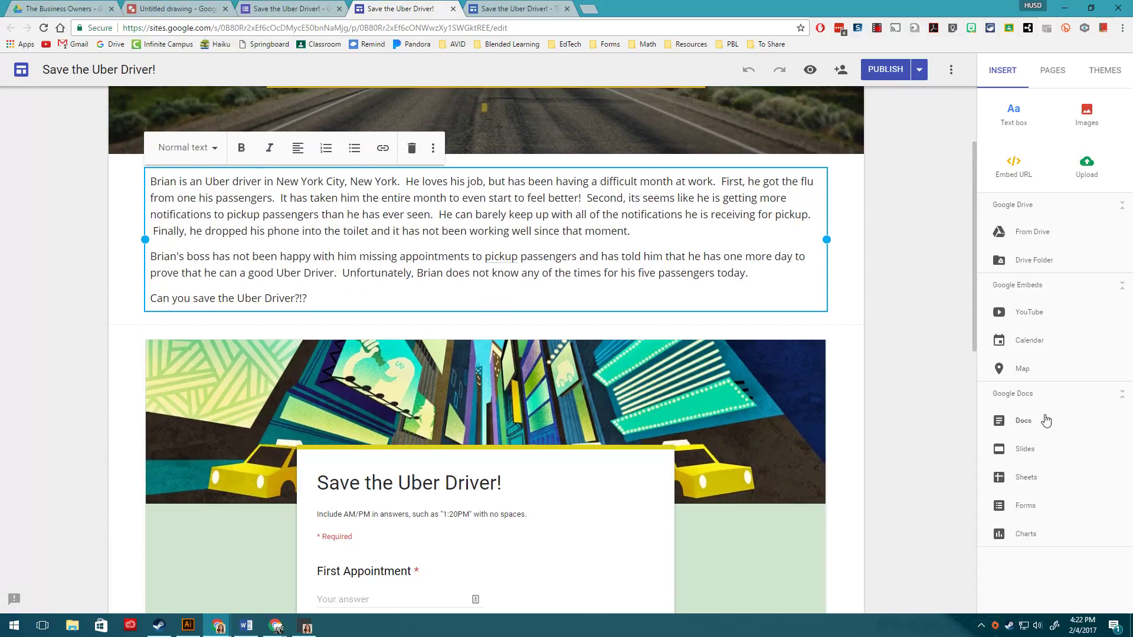
# - Browse the Google Forms available to insert on the Home page, and close the list without adding one
pyautogui.click(1055, 513)
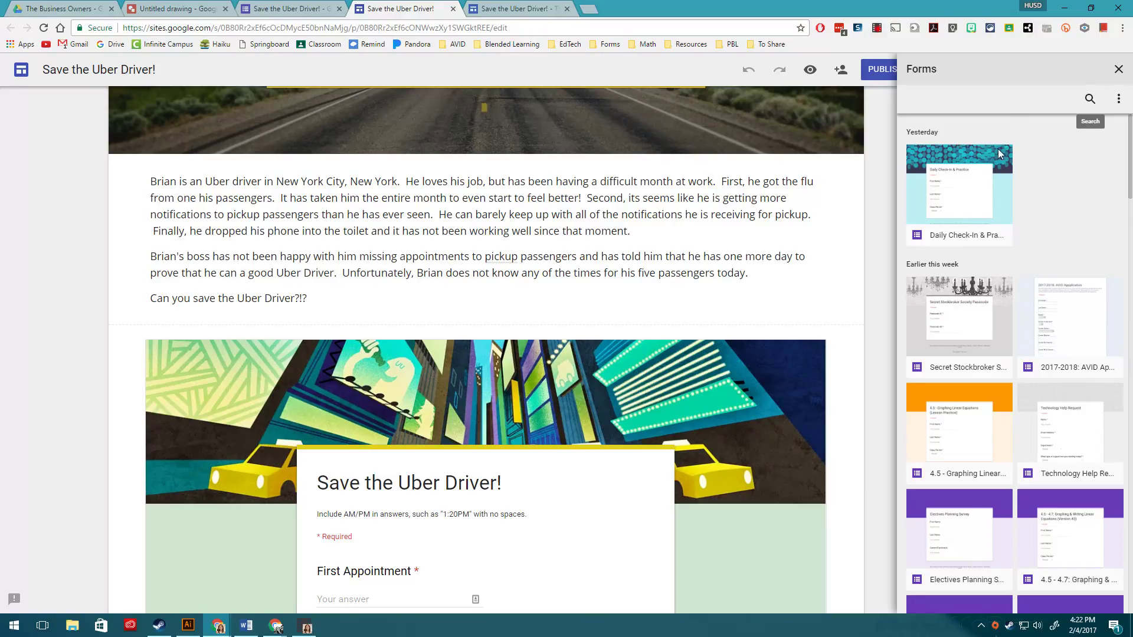
pyautogui.scroll(-3, 1000, 233)
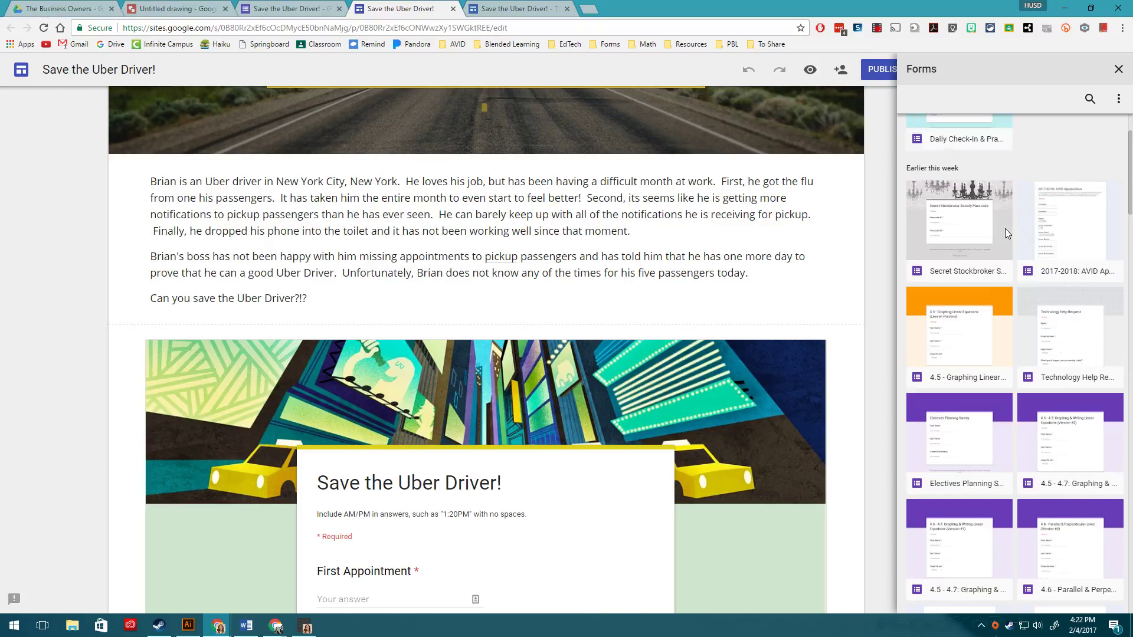
pyautogui.scroll(-3, 1125, 379)
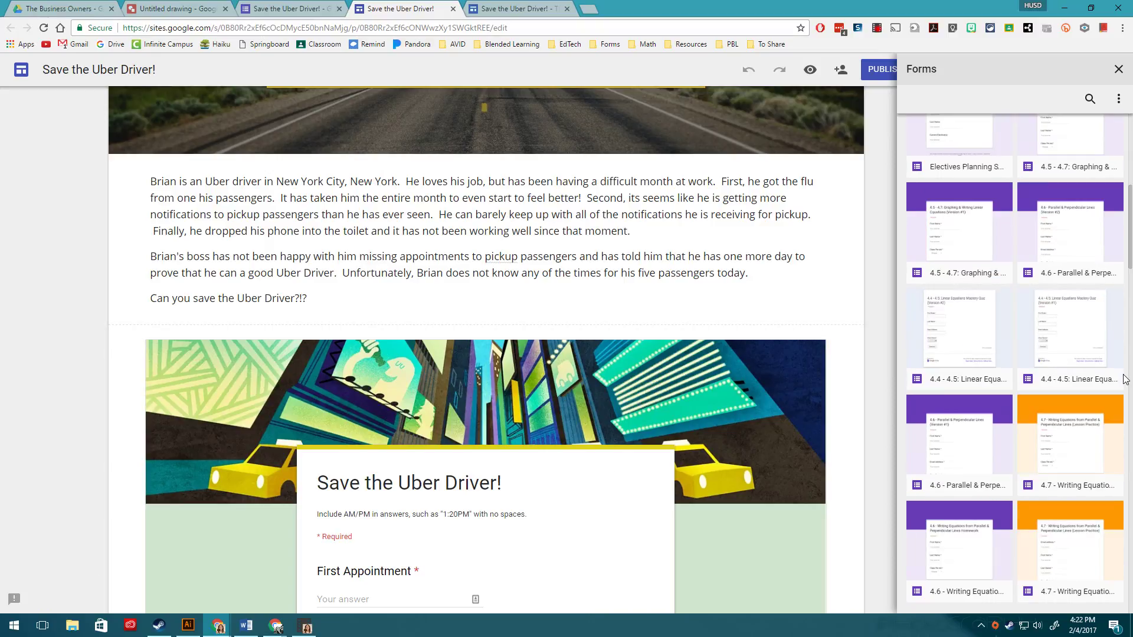
pyautogui.scroll(8, 1121, 354)
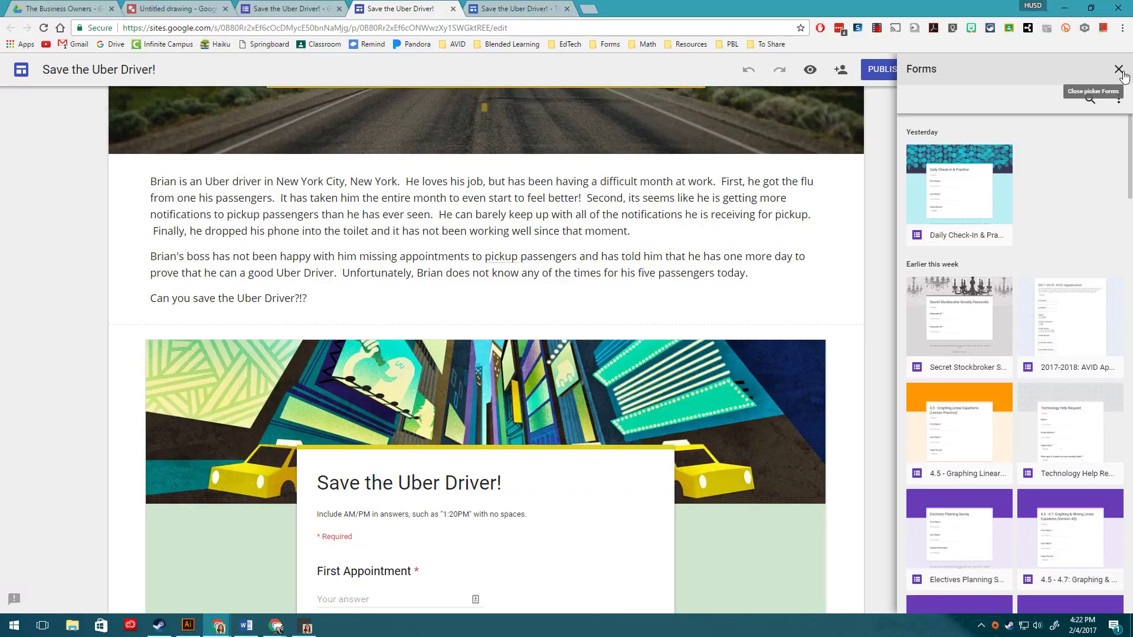
pyautogui.click(1118, 69)
pyautogui.scroll(3, 970, 228)
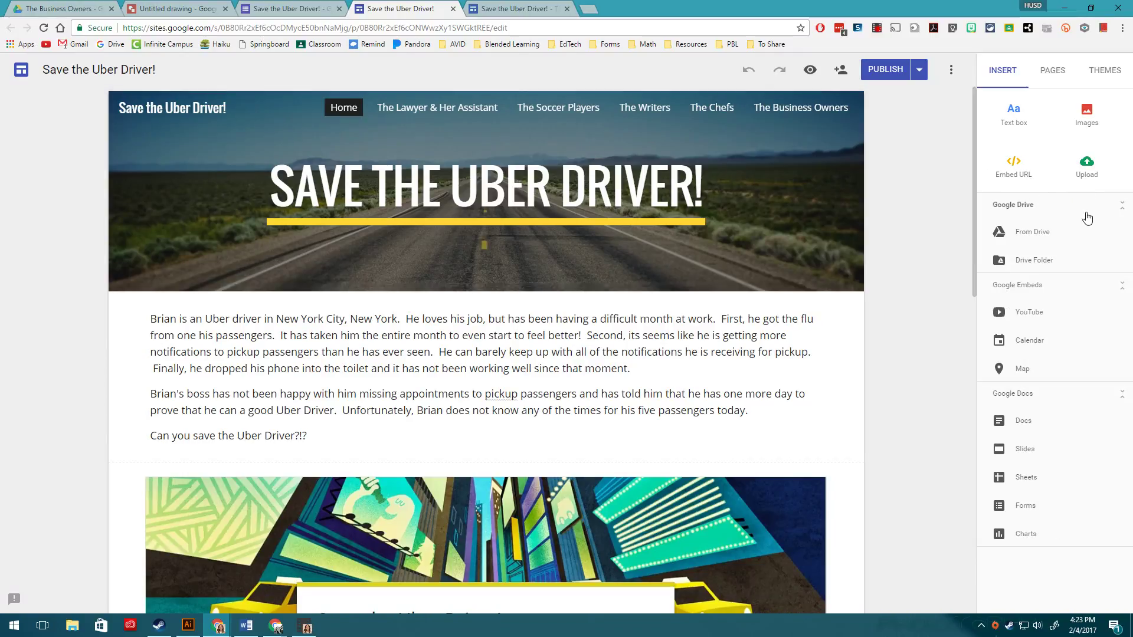
# - Open The Lawyer & Her Assistant page and inspect the hidden link on the word "day" in the newspaper excerpt
pyautogui.click(442, 108)
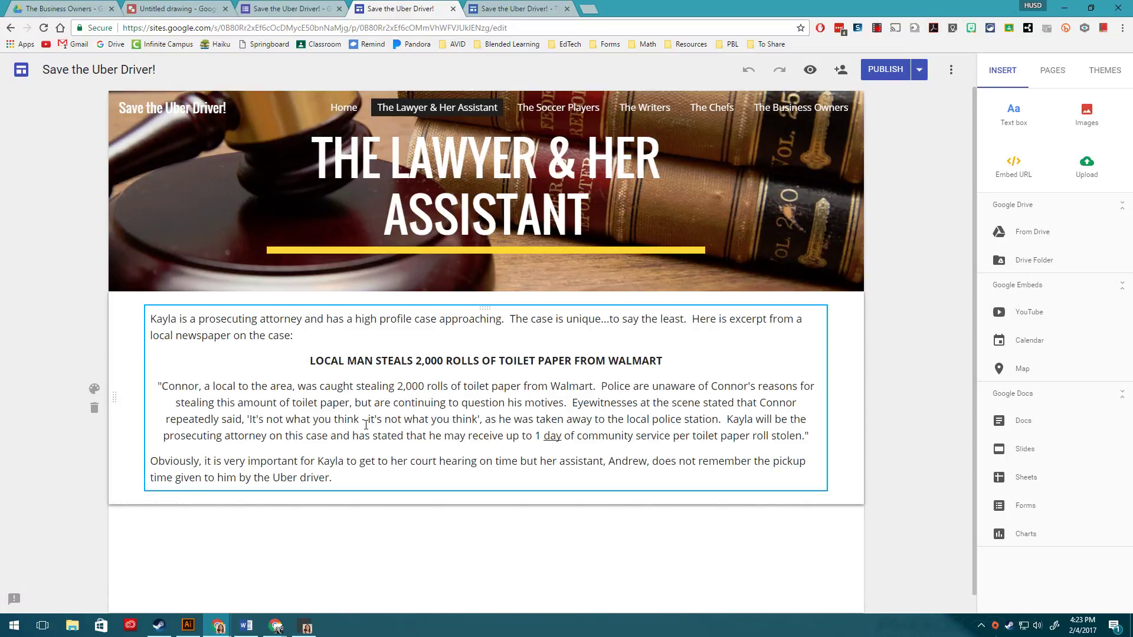
pyautogui.click(551, 437)
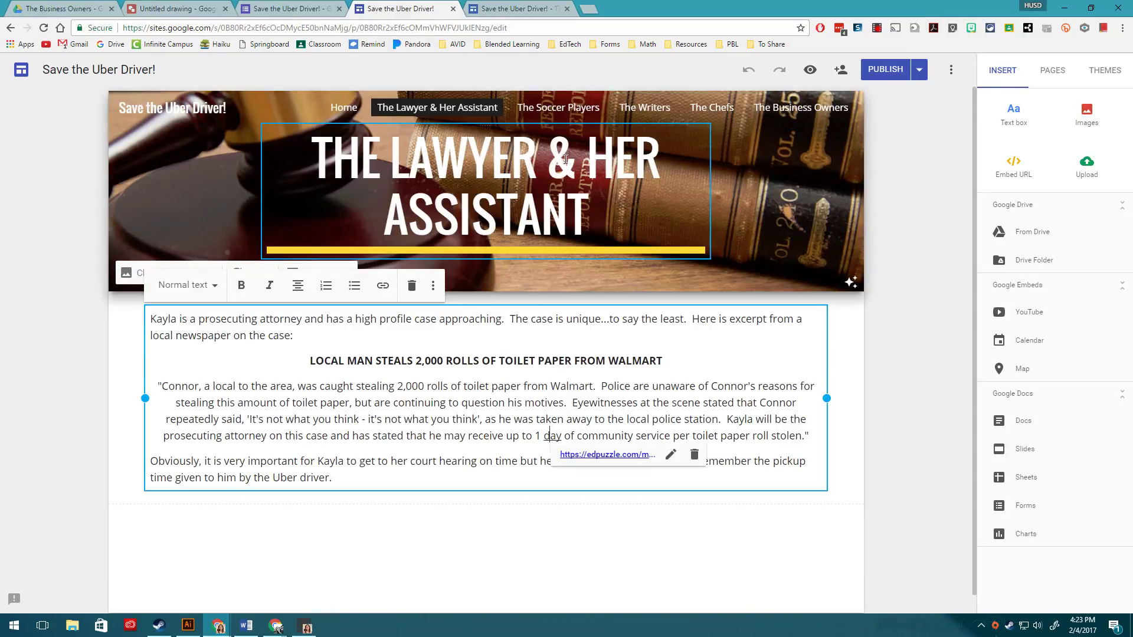
# - Go to The Soccer Players page, and view the site's page list and the available themes
pyautogui.click(570, 111)
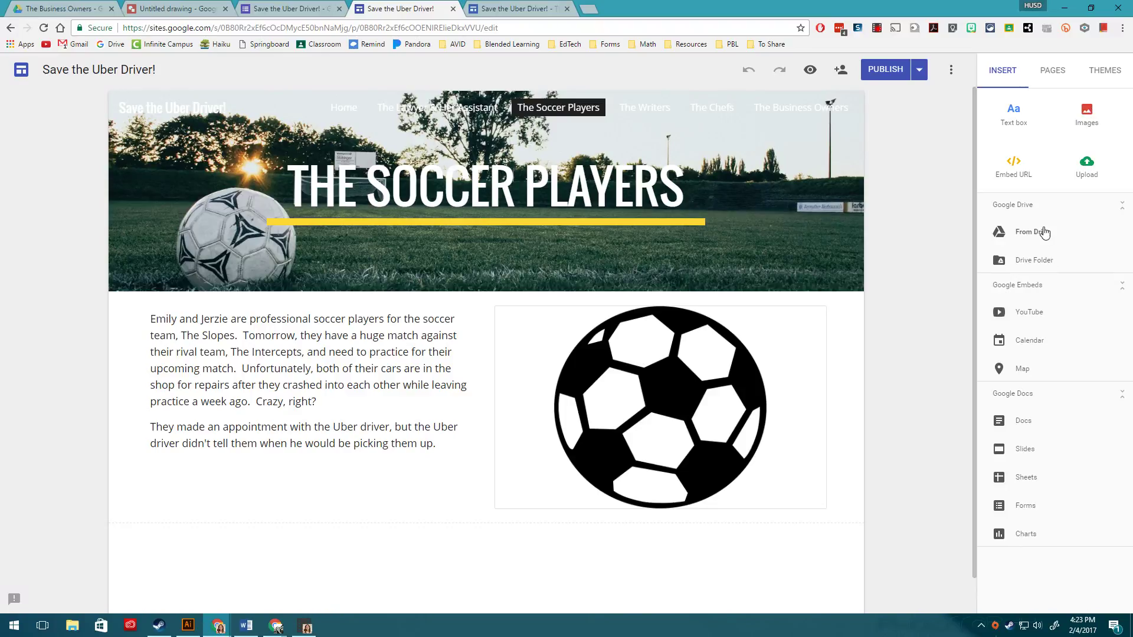
pyautogui.moveTo(334, 271)
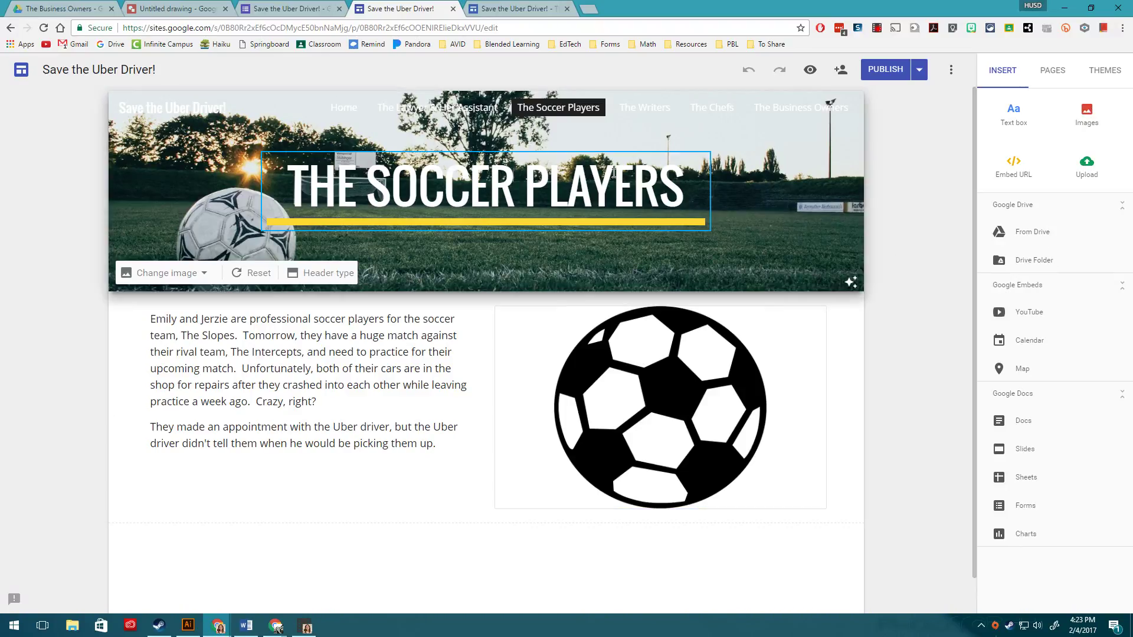
pyautogui.click(1064, 78)
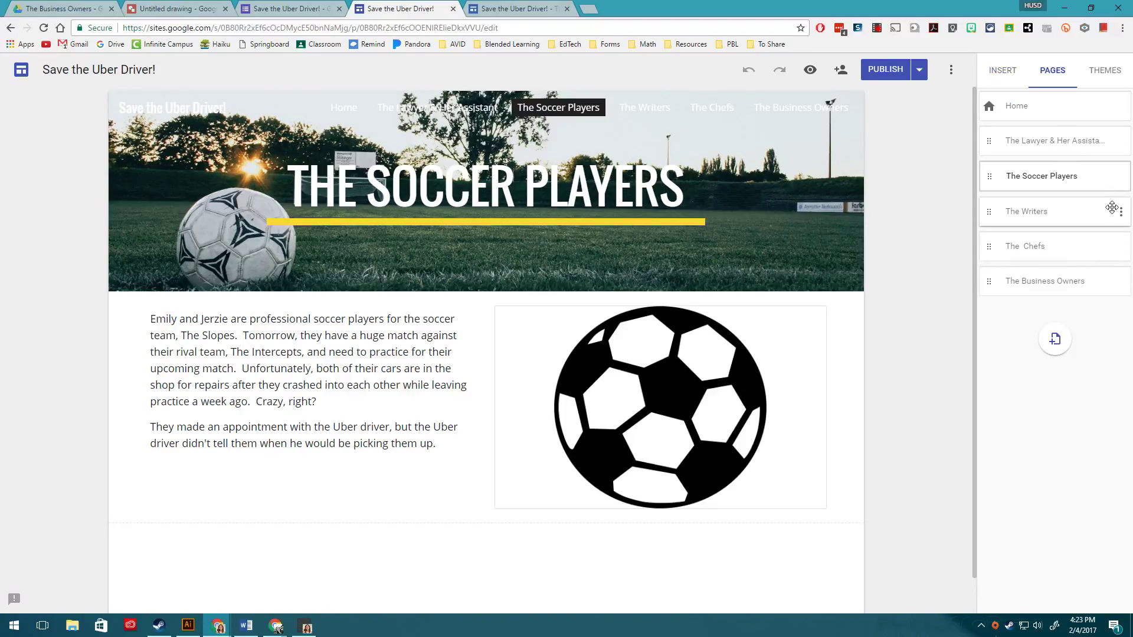
pyautogui.click(1114, 69)
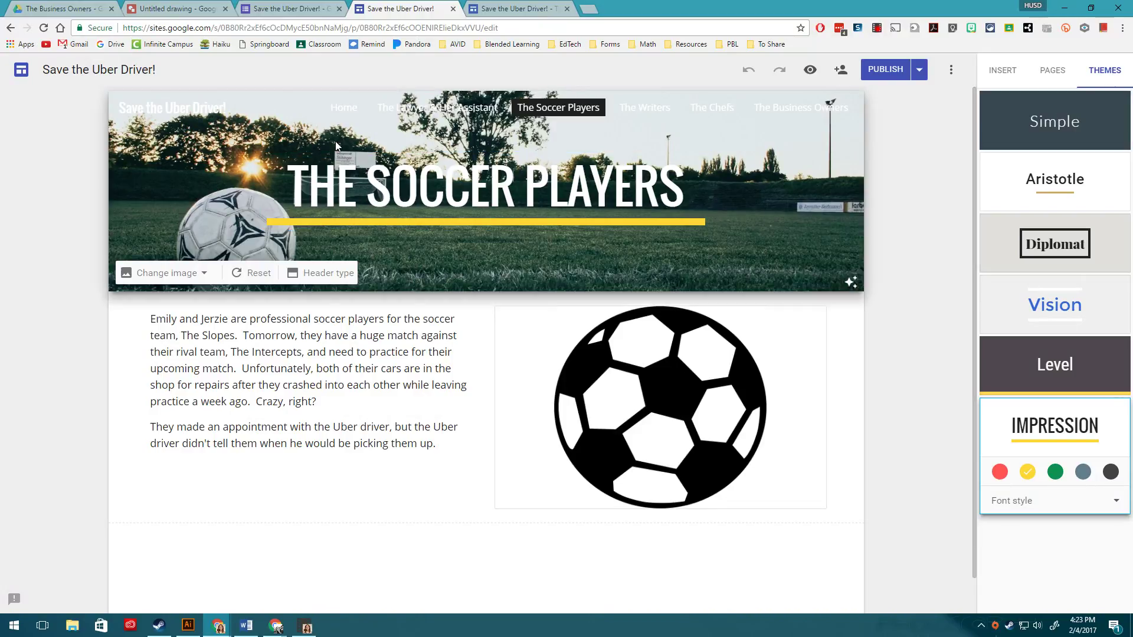
# - Return to the Home page and review its story text and the embedded form's five appointment questions
pyautogui.click(357, 109)
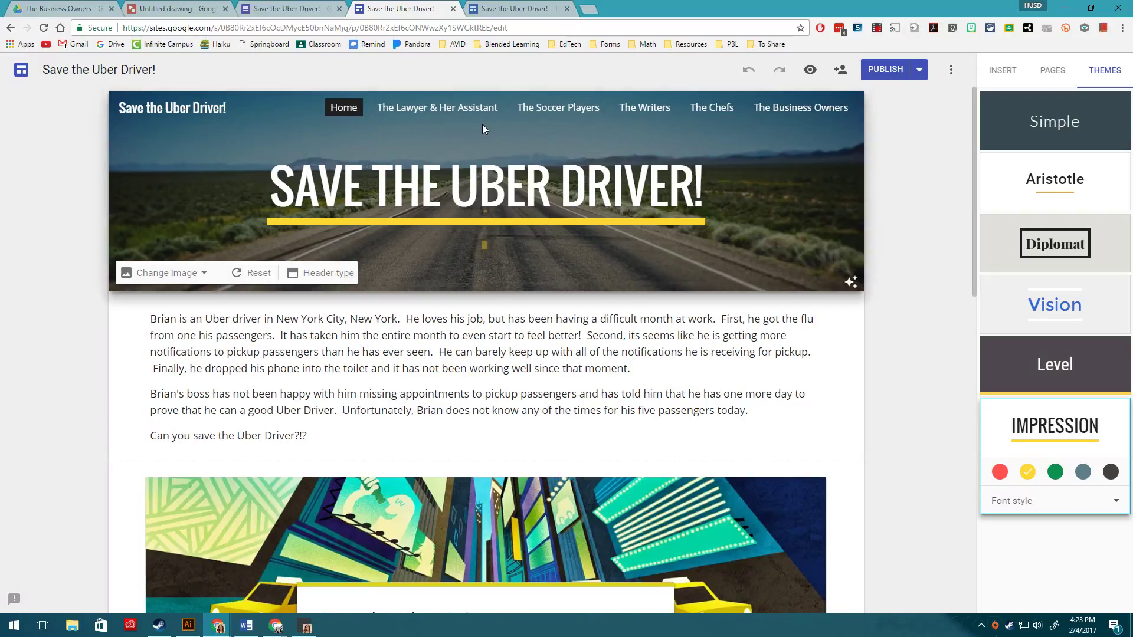
pyautogui.scroll(-5, 540, 349)
pyautogui.scroll(5, 540, 349)
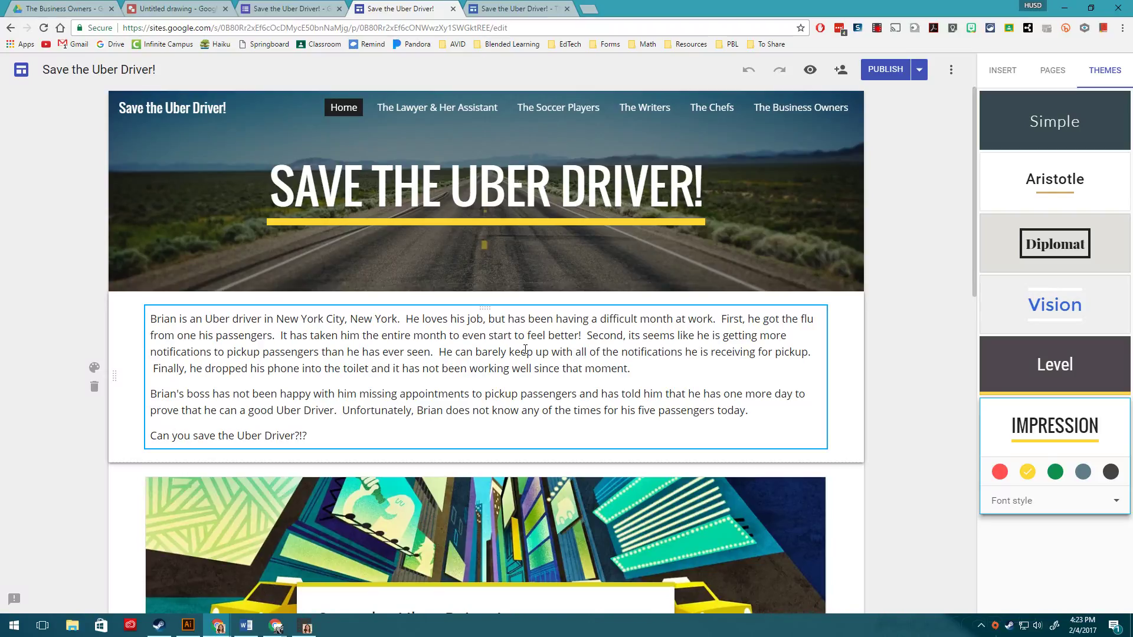
pyautogui.scroll(-5, 525, 354)
pyautogui.scroll(-3, 519, 414)
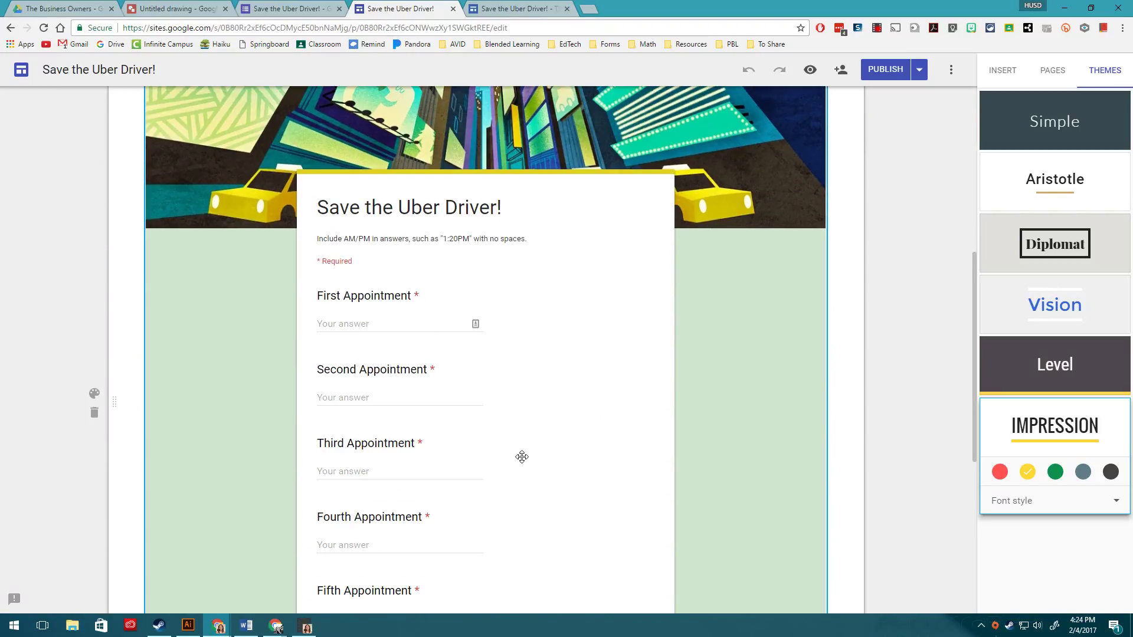
pyautogui.scroll(-5, 507, 454)
pyautogui.scroll(2, 472, 402)
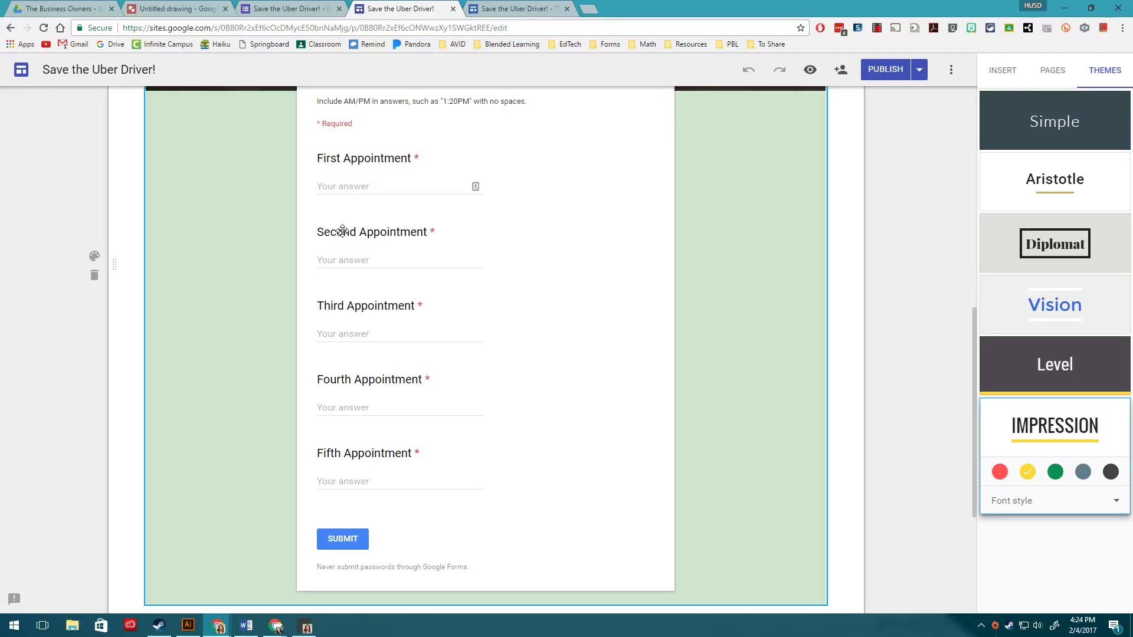
pyautogui.scroll(2, 604, 356)
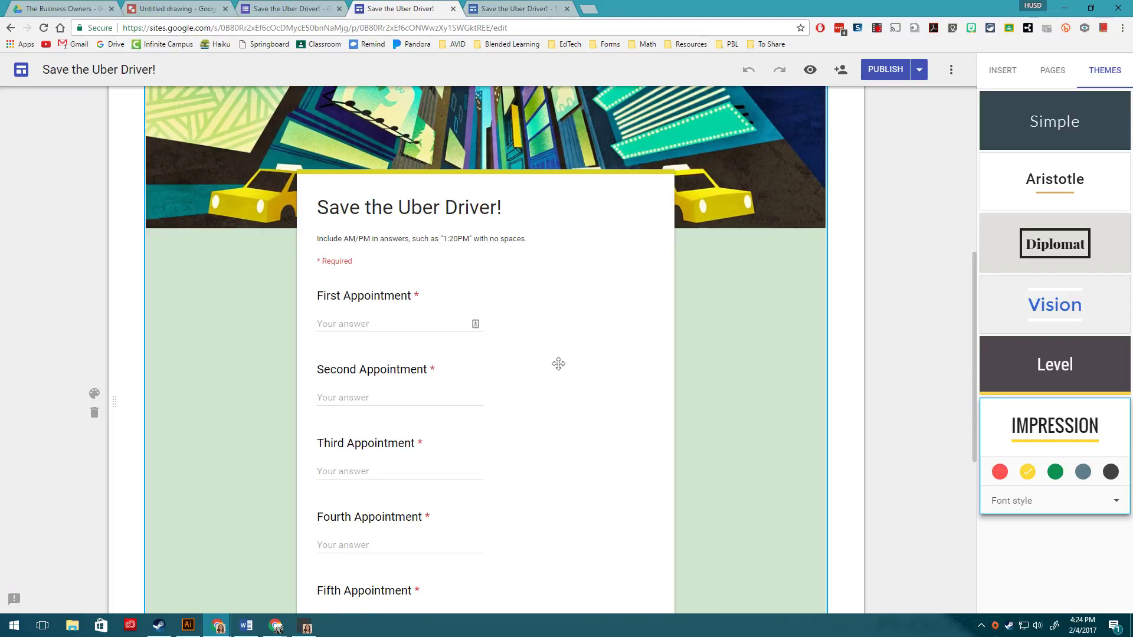
pyautogui.scroll(5, 614, 367)
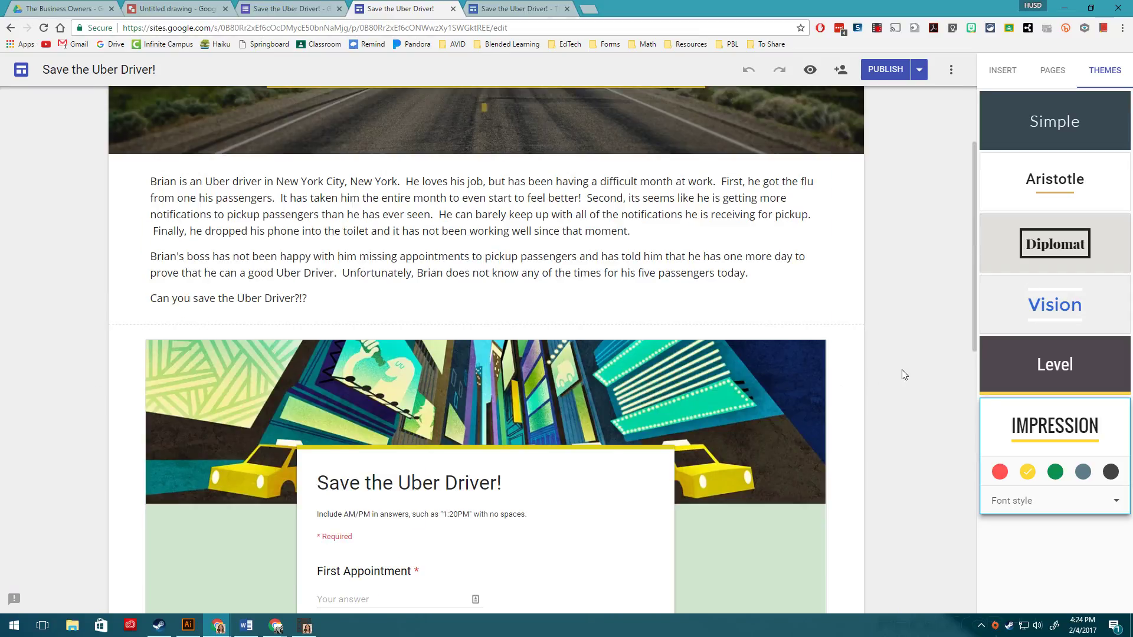
pyautogui.scroll(3, 905, 374)
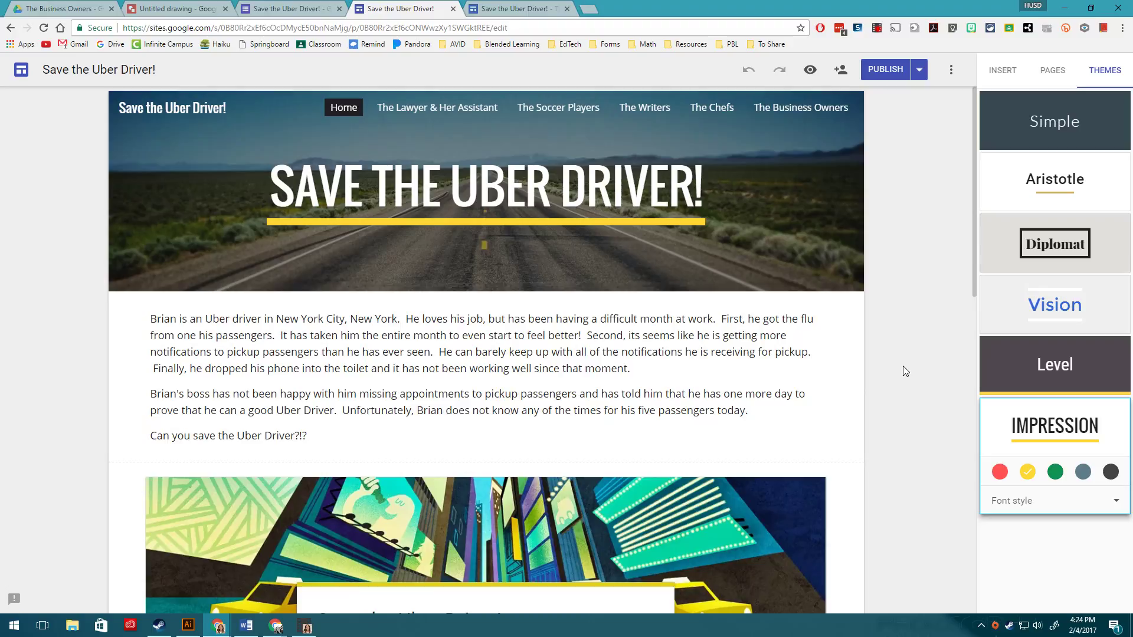
pyautogui.click(759, 406)
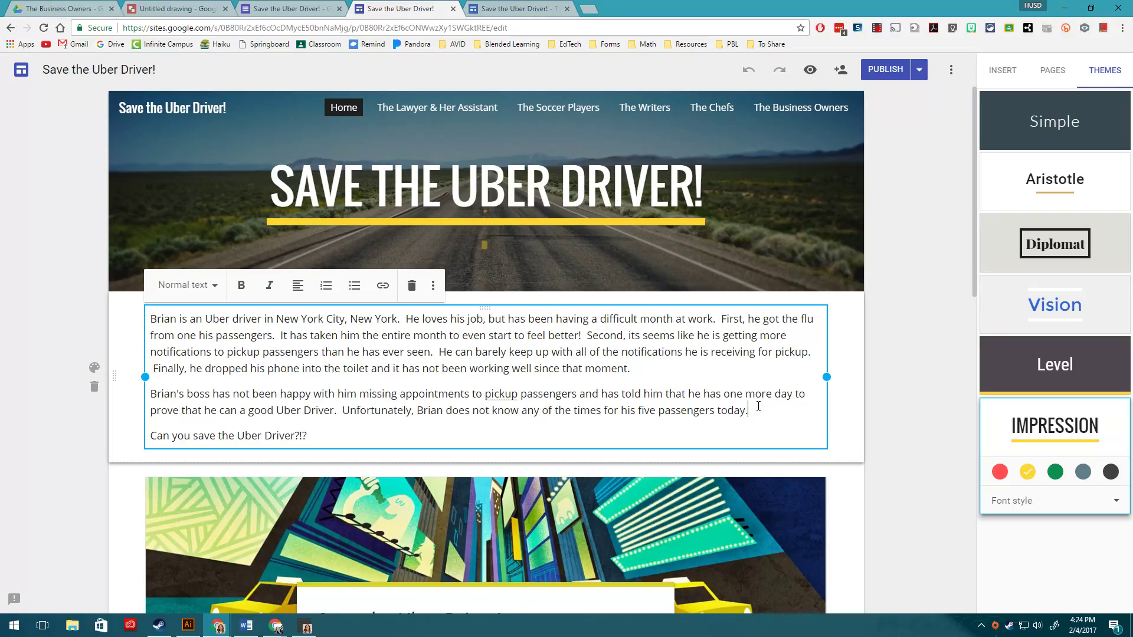
pyautogui.click(911, 392)
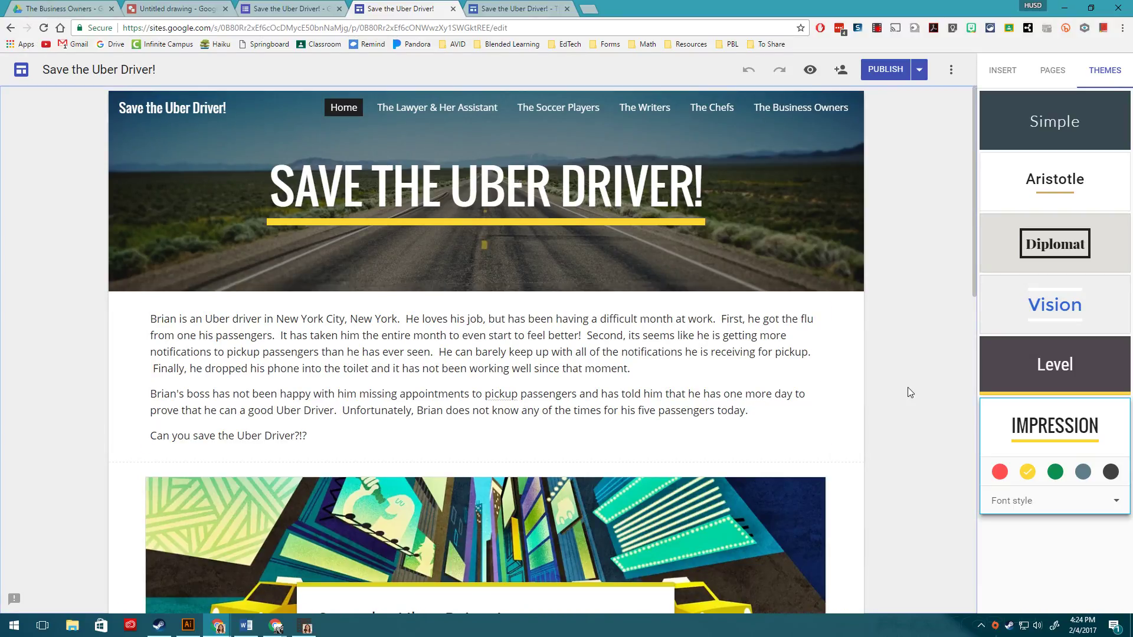